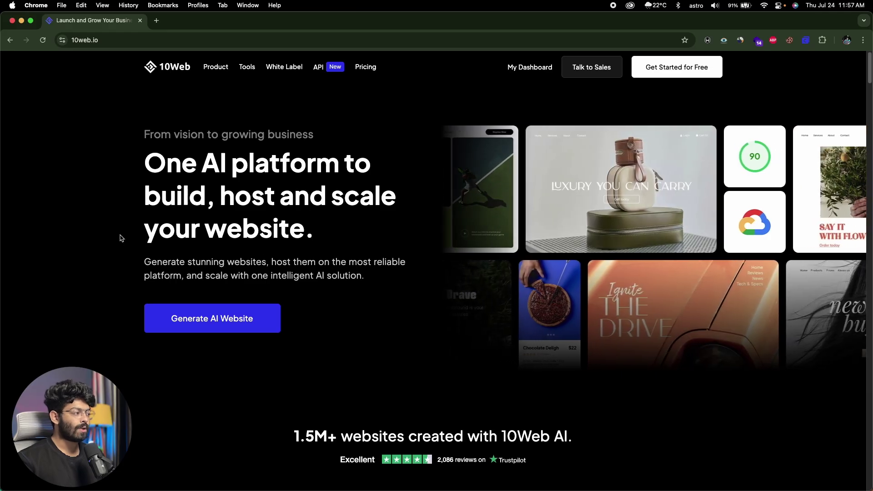
Step: Scroll through the 10web.io home page, then go to the AI Website Builder via Generate AI Website
scroll(122, 238, "down", 1)
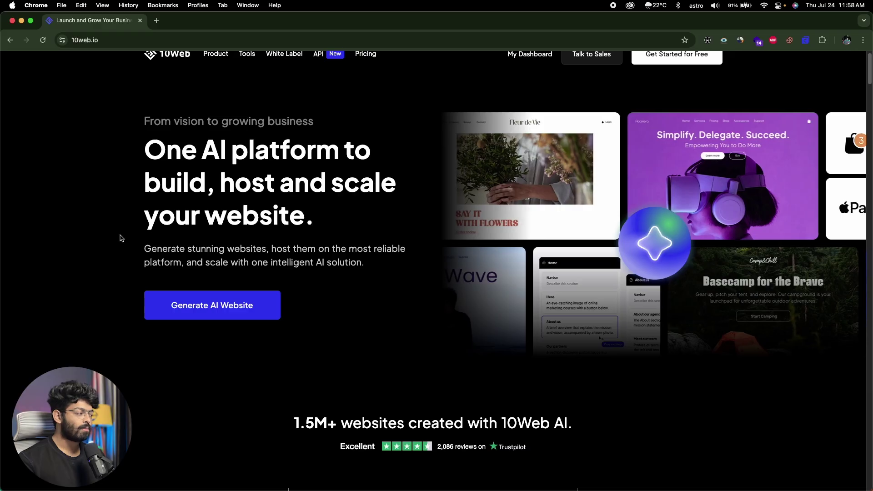
scroll(121, 238, "up", 1)
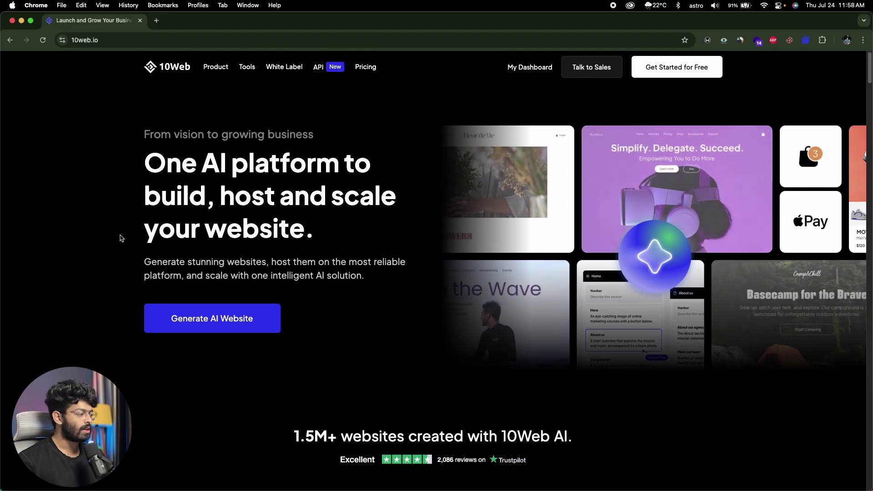
scroll(84, 229, "down", 6)
scroll(83, 229, "down", 10)
scroll(83, 228, "up", 5)
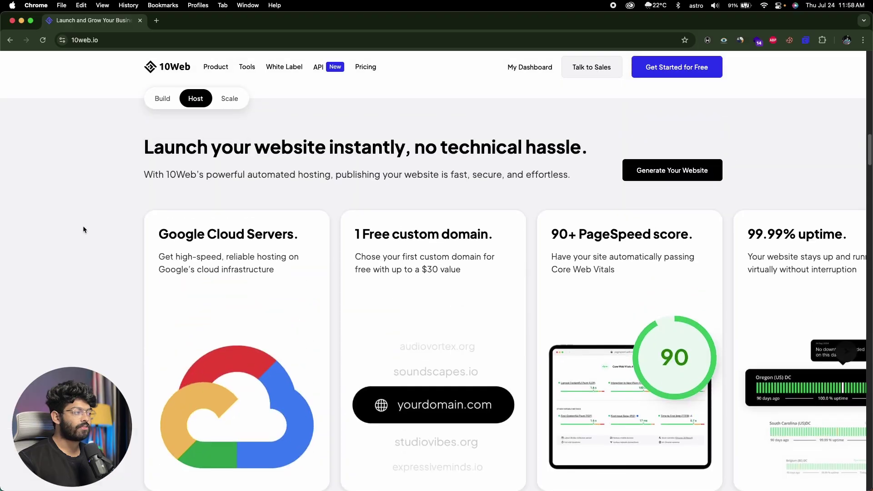
scroll(207, 275, "up", 15)
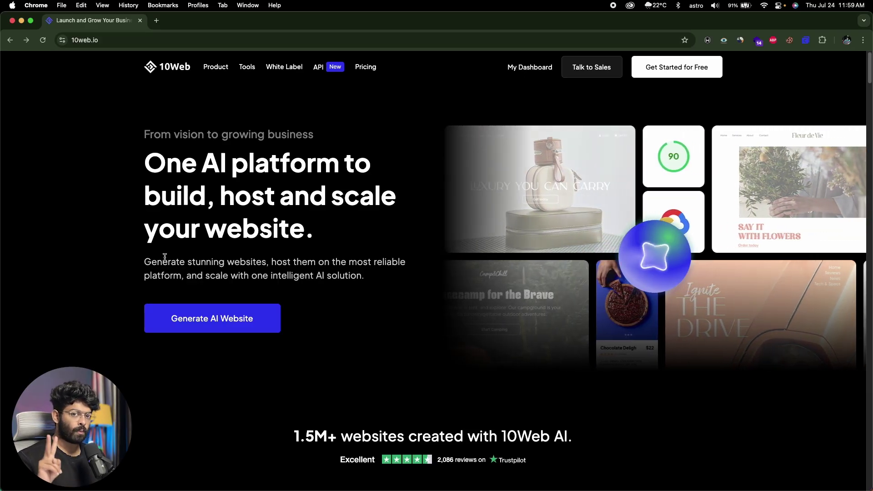
left_click(220, 320)
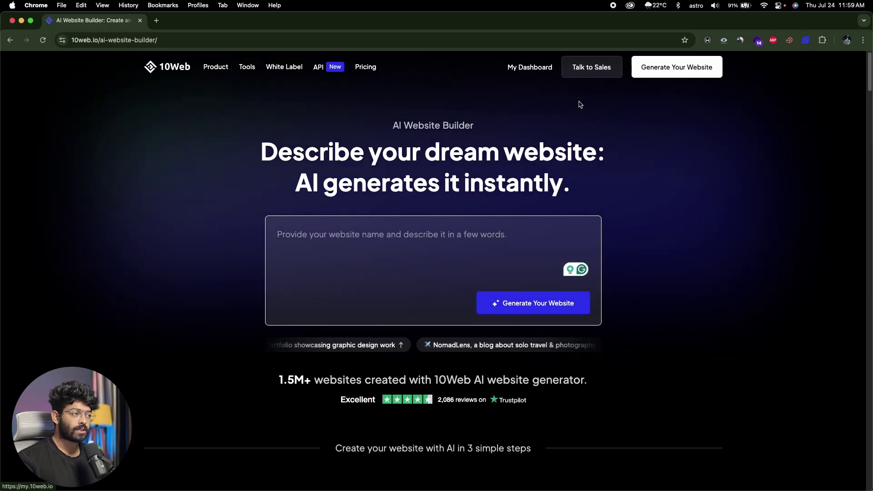
Step: From My Dashboard's Add website menu, start a new blank WordPress website
left_click(535, 68)
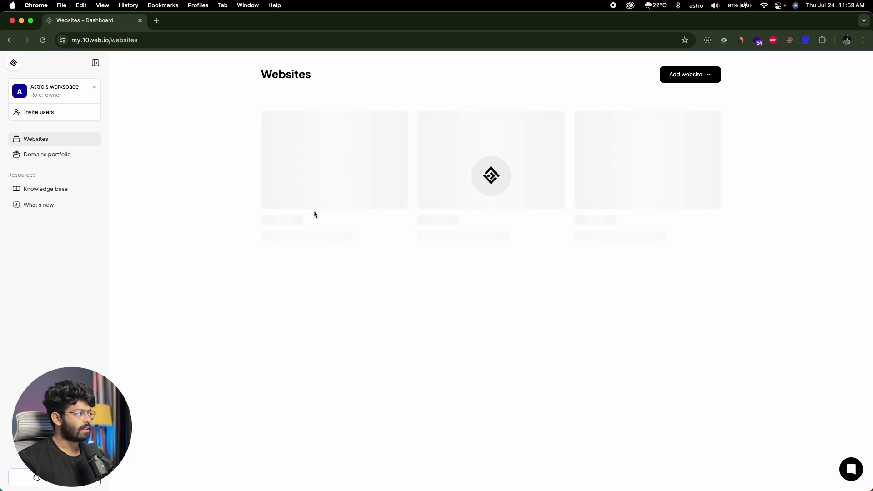
left_click(700, 76)
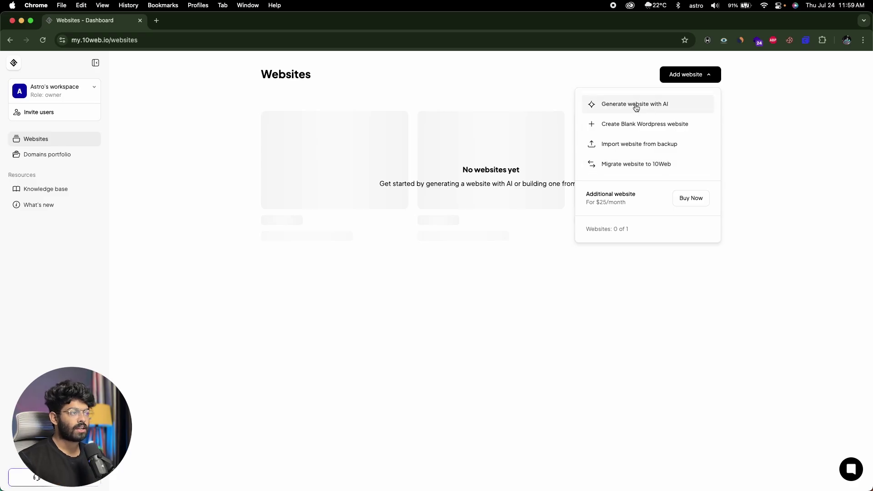
left_click(654, 111)
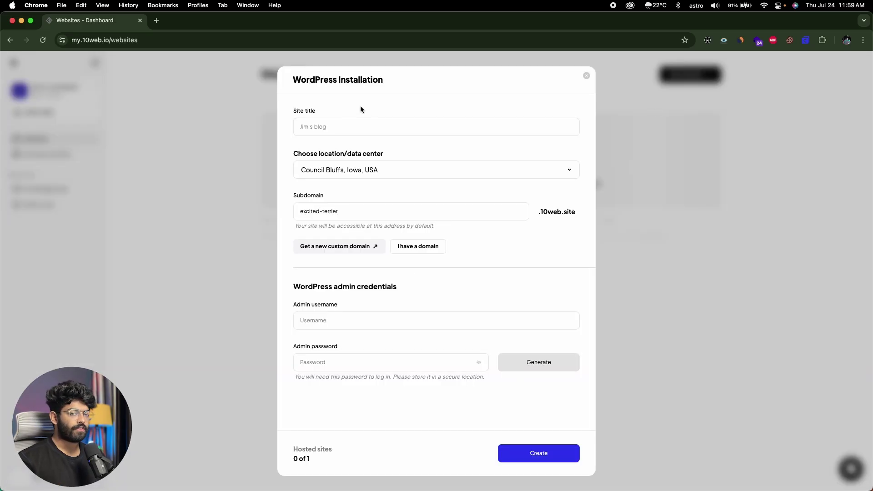
Step: Enter the site title PixelForge Studio and keep the Council Bluffs, Iowa, USA data center
left_click(326, 126)
type("PixelForge Studio")
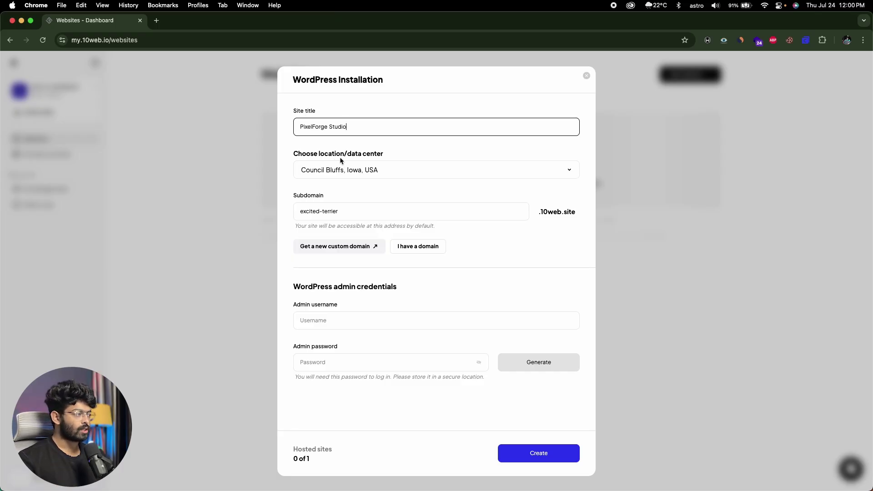
left_click(369, 170)
scroll(359, 203, "down", 1)
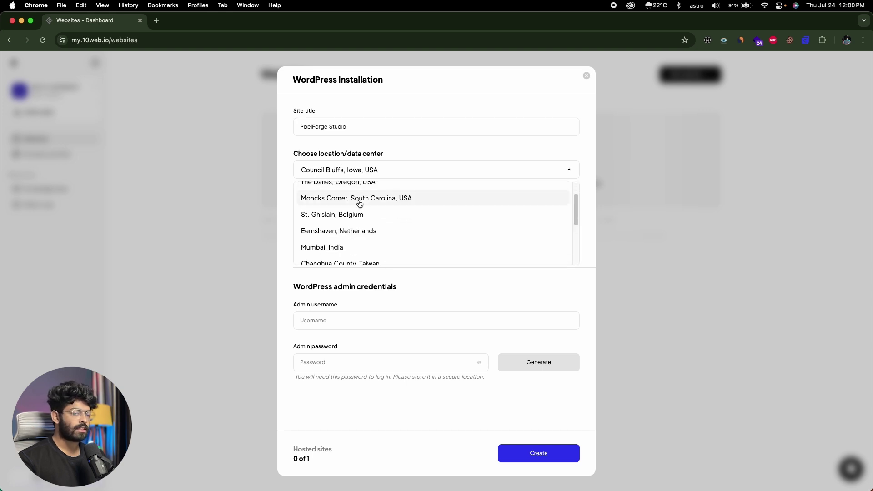
scroll(359, 204, "up", 1)
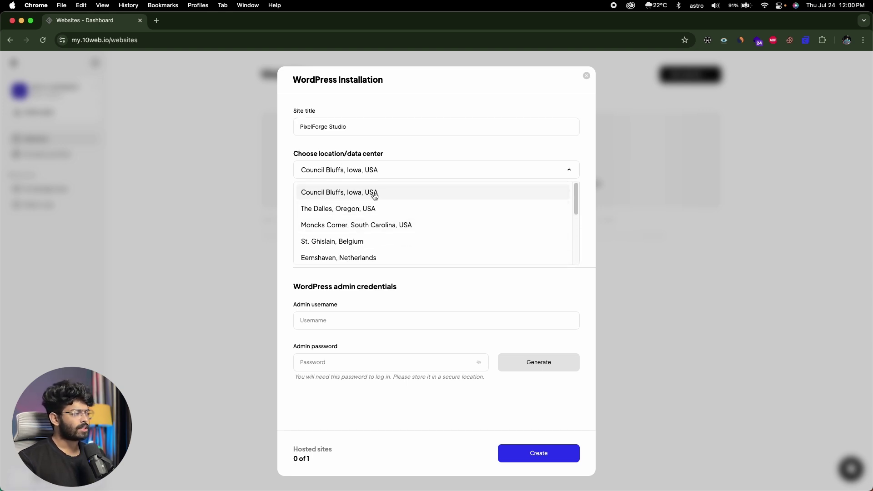
left_click(375, 192)
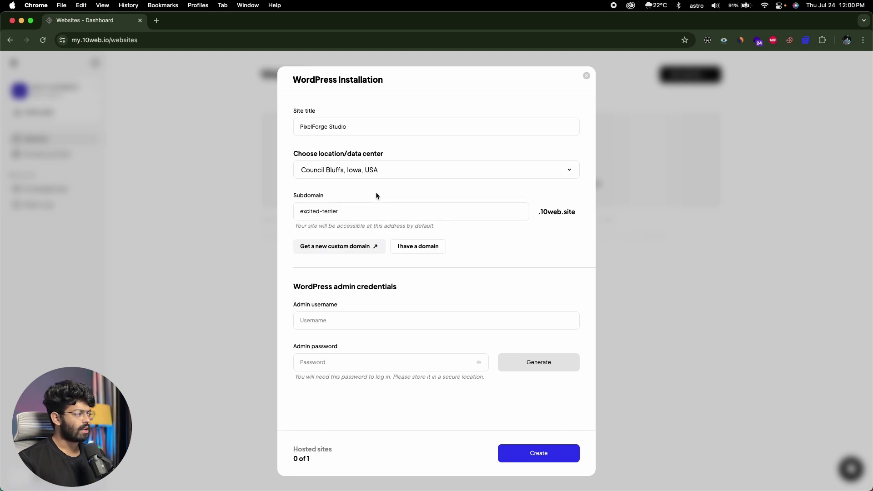
Step: Replace the default excited-terrier subdomain with pixelforge
left_click(351, 210)
left_click_drag(351, 211, 297, 211)
type("pixelforge")
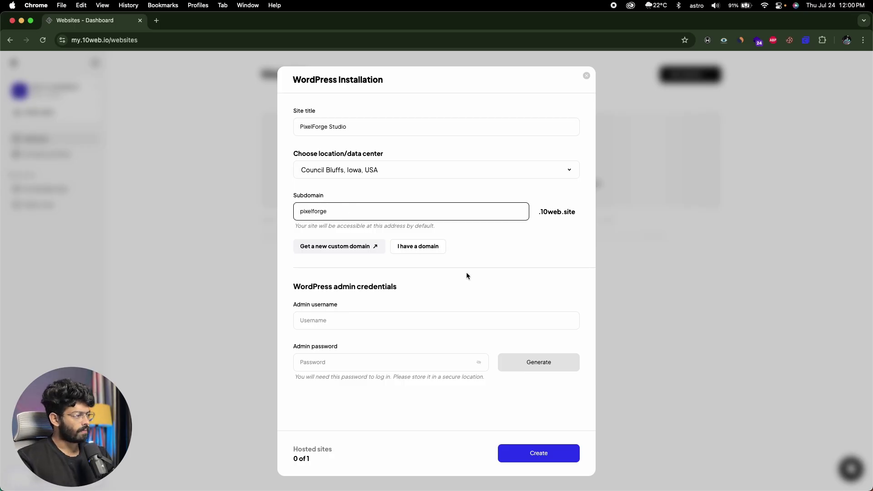
left_click(467, 276)
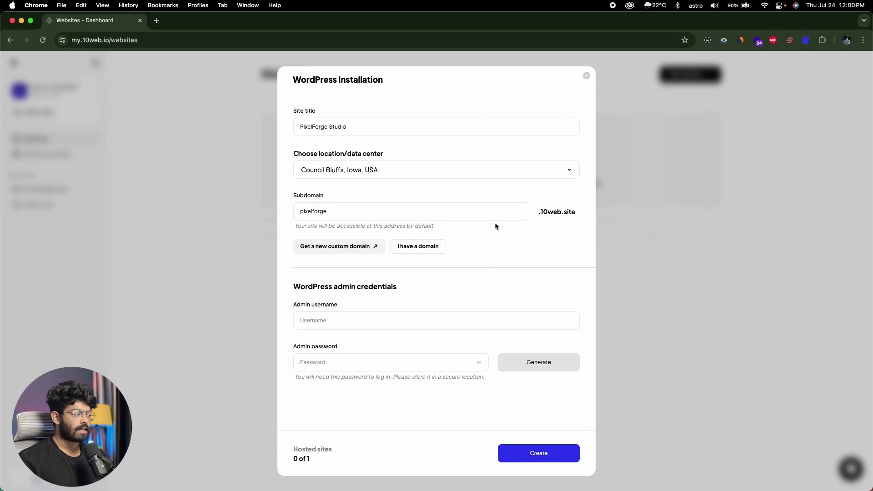
left_click(356, 214)
double_click(303, 215)
left_click(342, 214)
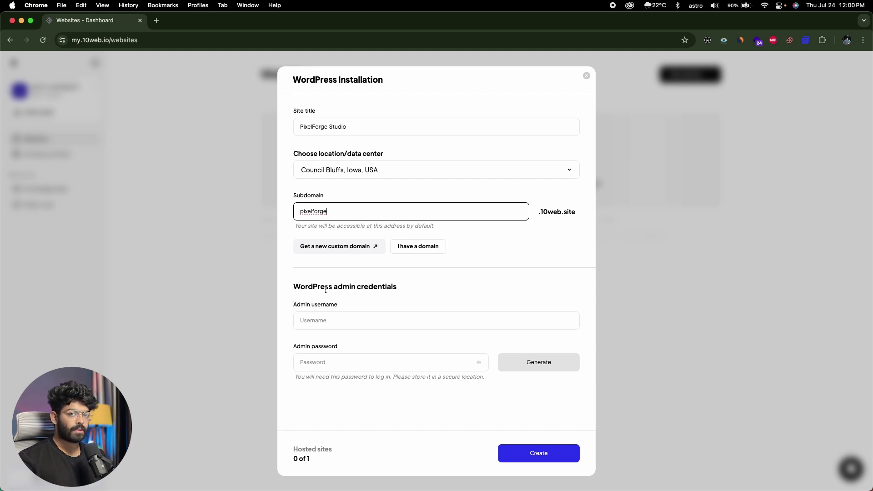
Step: Enter the admin username and a custom admin password, then create the site
left_click(321, 317)
type("astro")
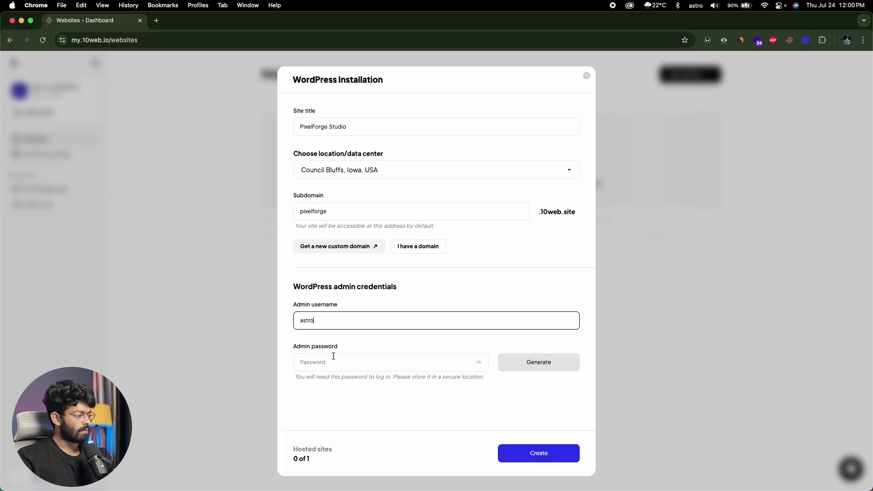
left_click(333, 357)
type("a")
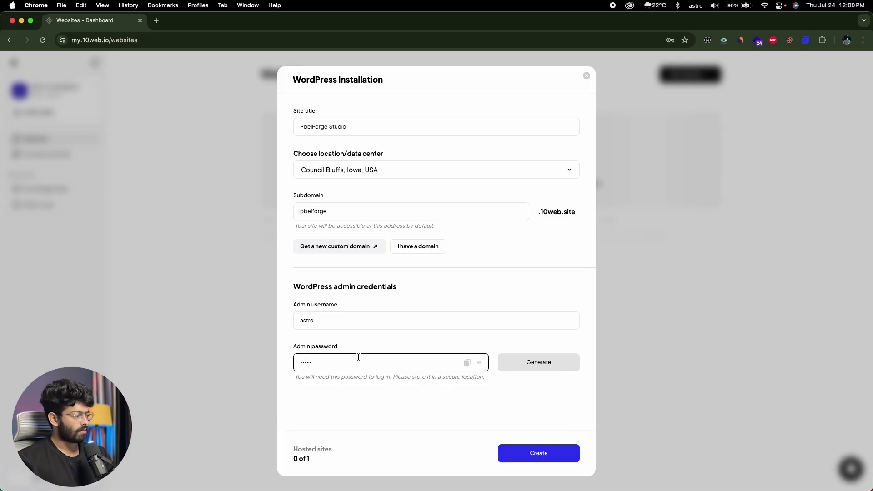
left_click(539, 454)
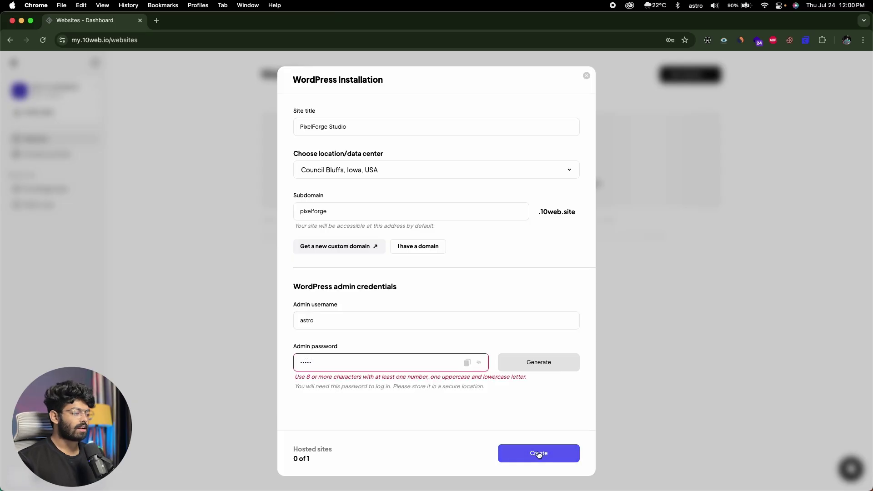
left_click(369, 362)
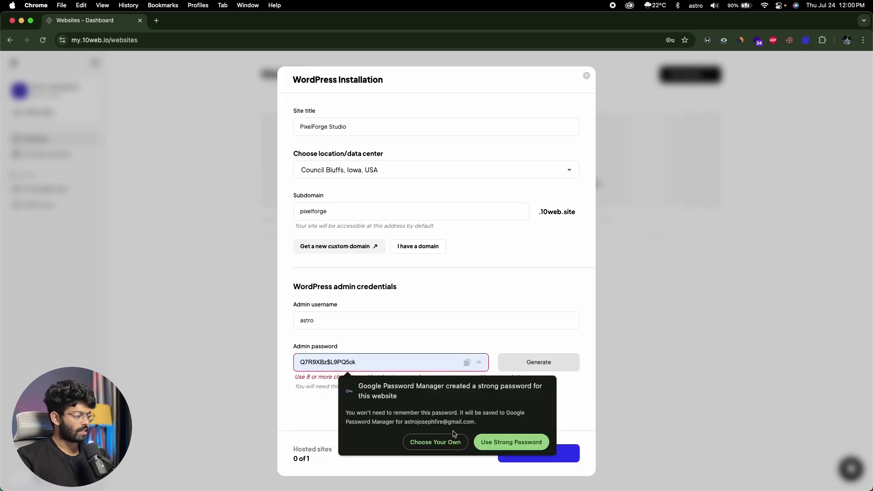
left_click(435, 442)
type("PixelFor")
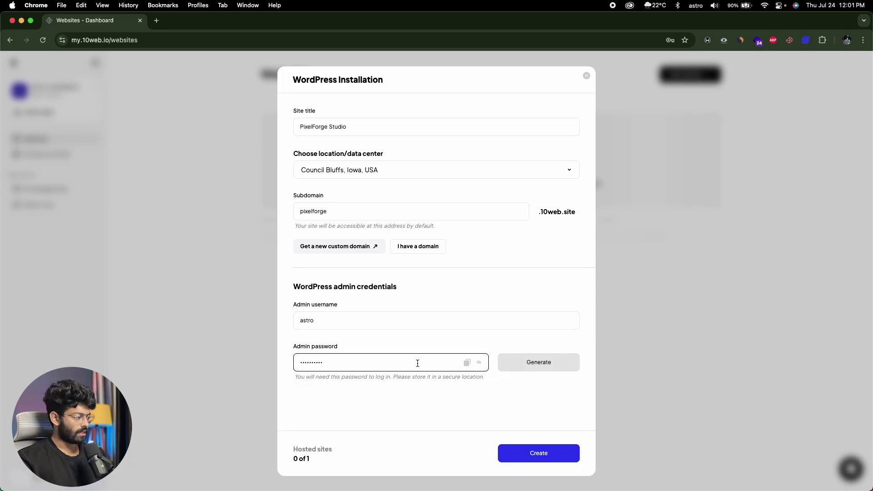
type("ge")
left_click(440, 411)
left_click(544, 449)
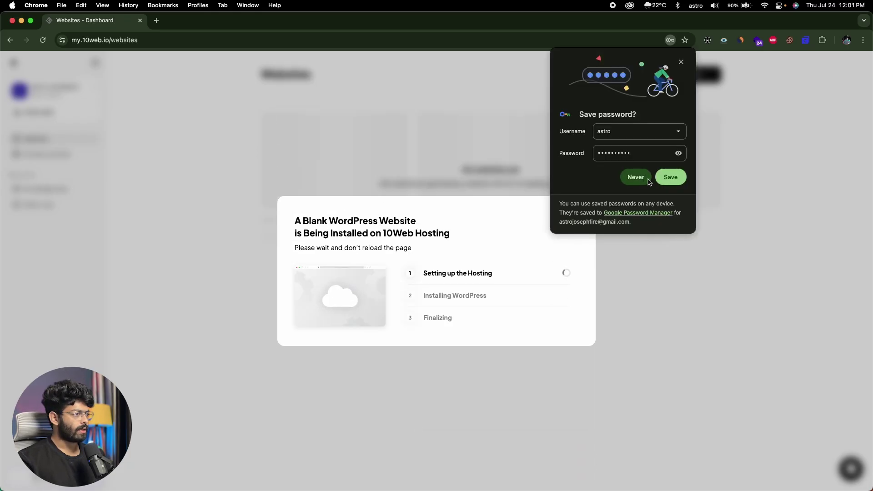
Step: Decline Chrome's password save and, after installation, dismiss the congratulations message with Let's Start
left_click(637, 178)
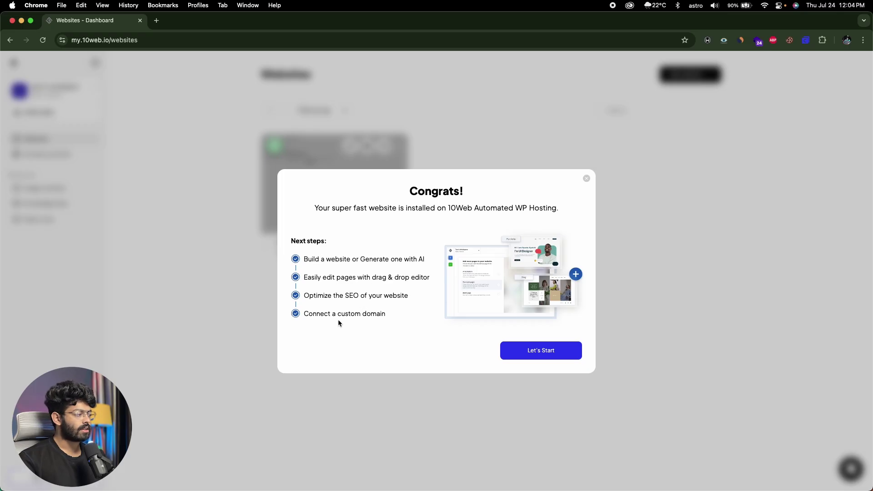
left_click(515, 347)
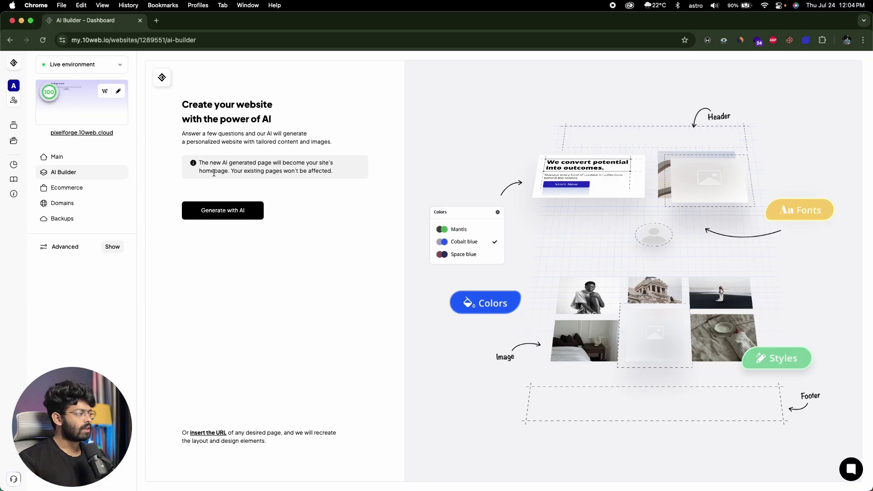
Step: Start AI generation and choose an informational website
left_click(211, 208)
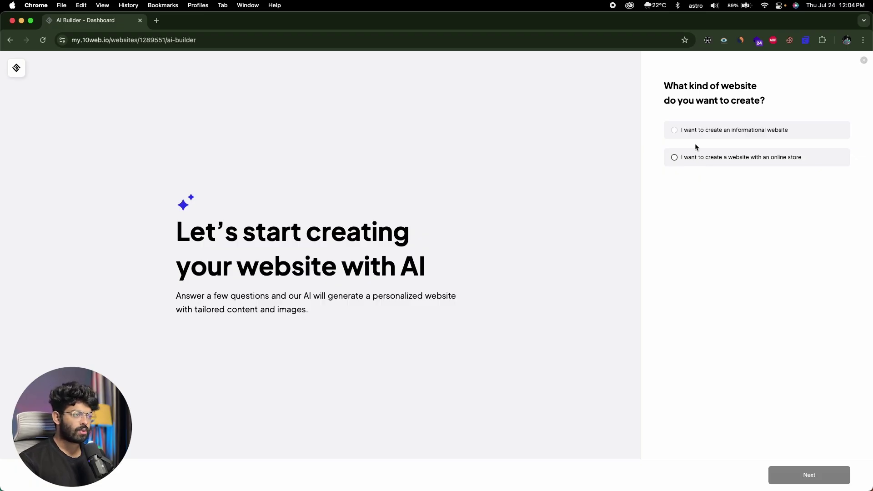
left_click(686, 131)
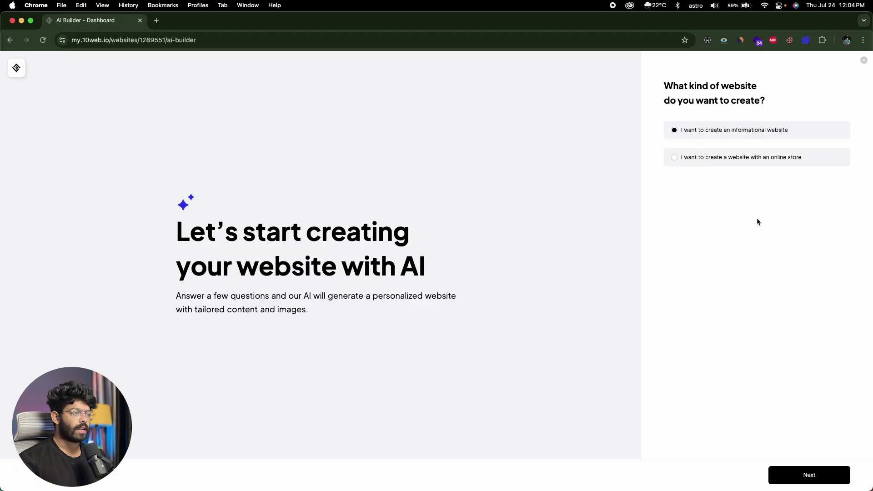
left_click(782, 471)
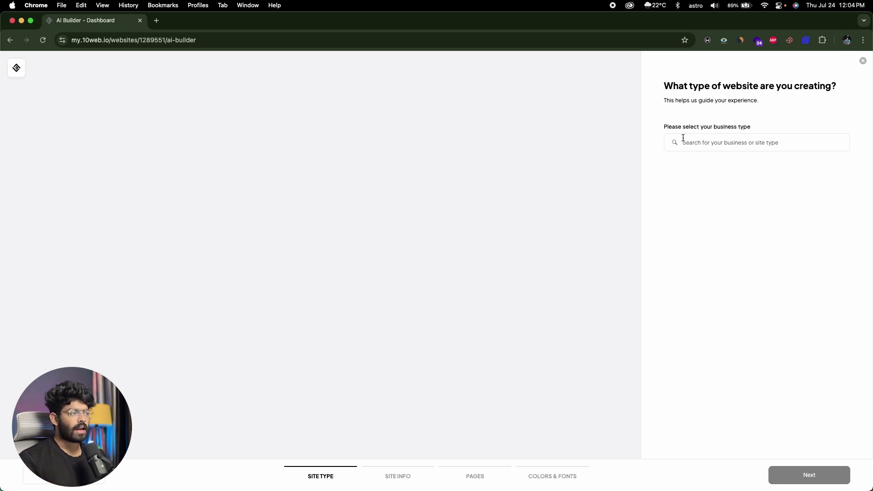
Step: Pick Technology company as the business type and advance to the site info step
left_click(714, 142)
scroll(741, 177, "down", 10)
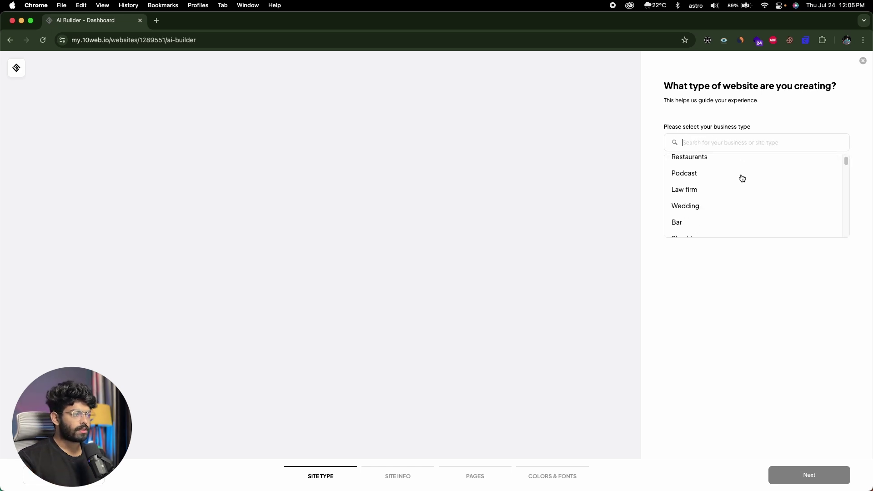
scroll(742, 178, "up", 5)
scroll(741, 178, "down", 2)
scroll(742, 177, "up", 2)
left_click(734, 175)
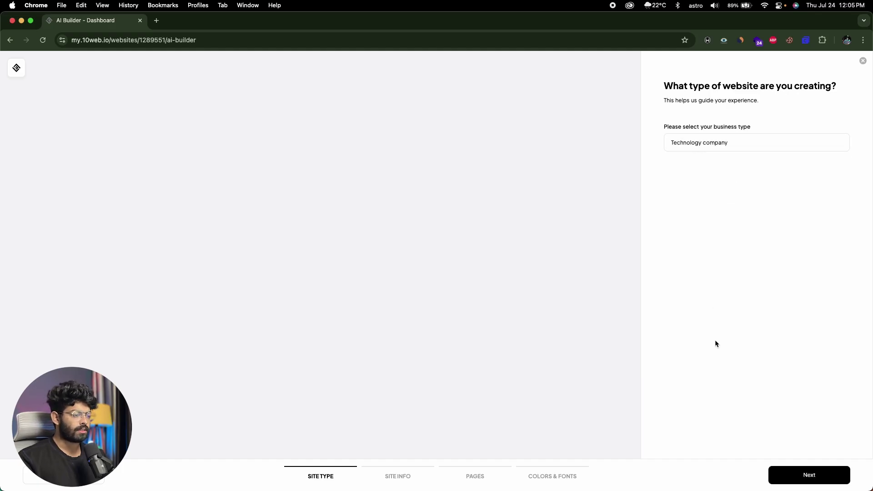
left_click(783, 475)
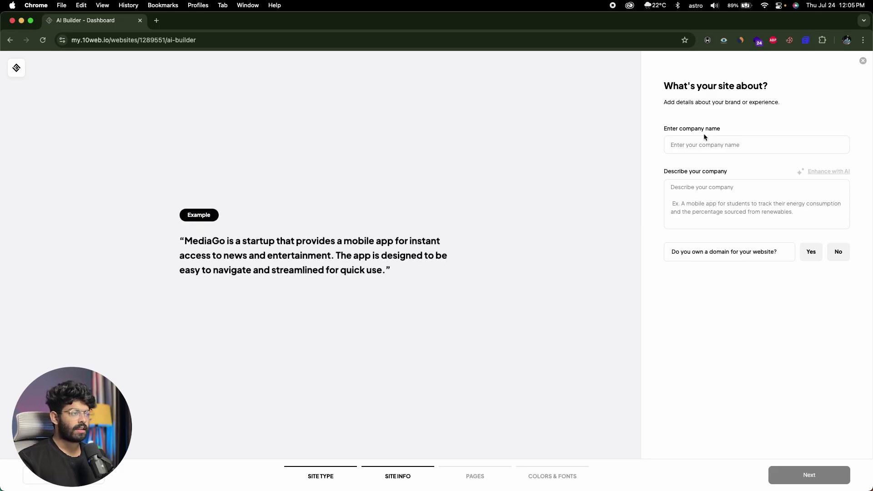
Step: Enter PixelForge Studio as company name, paste a description and enhance it with AI
left_click(743, 144)
type("PixelForge Studio")
left_click(700, 192)
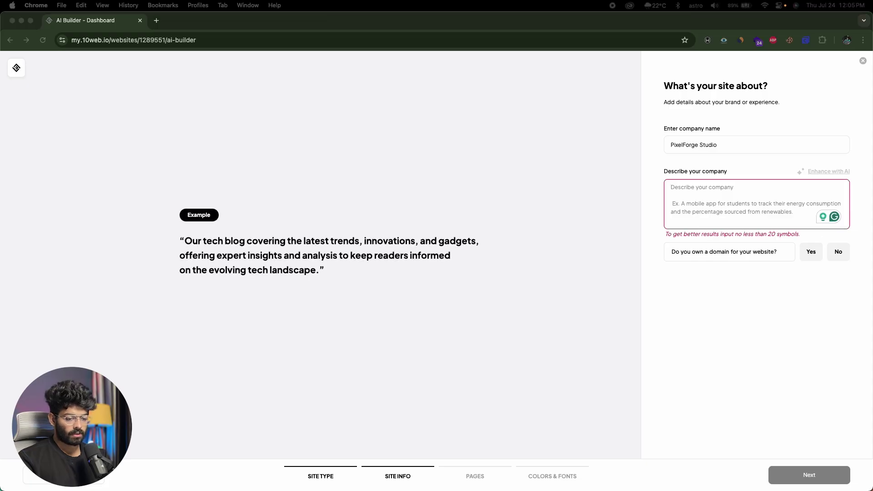
left_click(743, 192)
type("PixelForge Studio is a forward-thinking software company specializing in custom web and mobile app development. We design and build scalable digital solutions that combine sleek design with powerful functionality. Whether you're a startup or enterprise, we turn your ideas into high-impact software products that drive growth.")
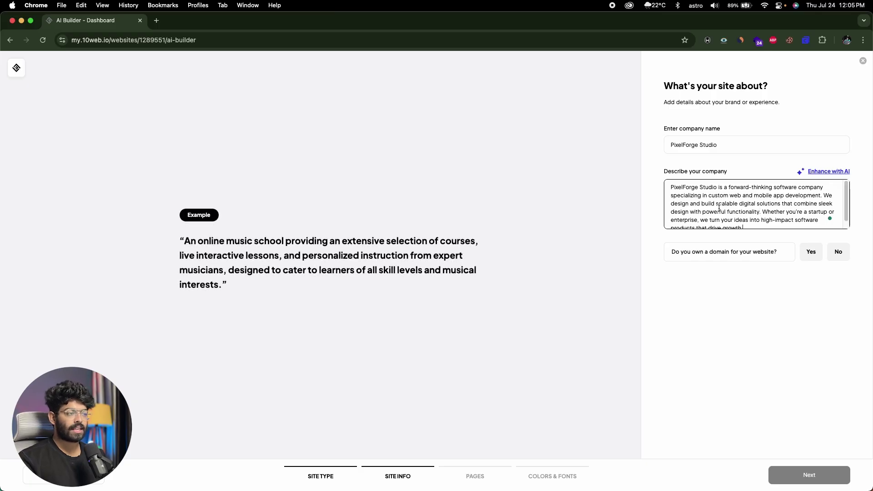
scroll(719, 208, "down", 1)
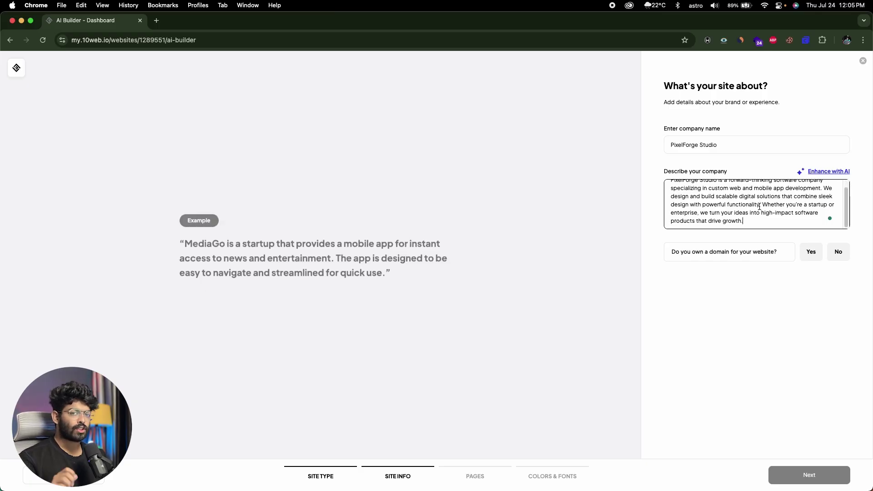
scroll(739, 204, "up", 1)
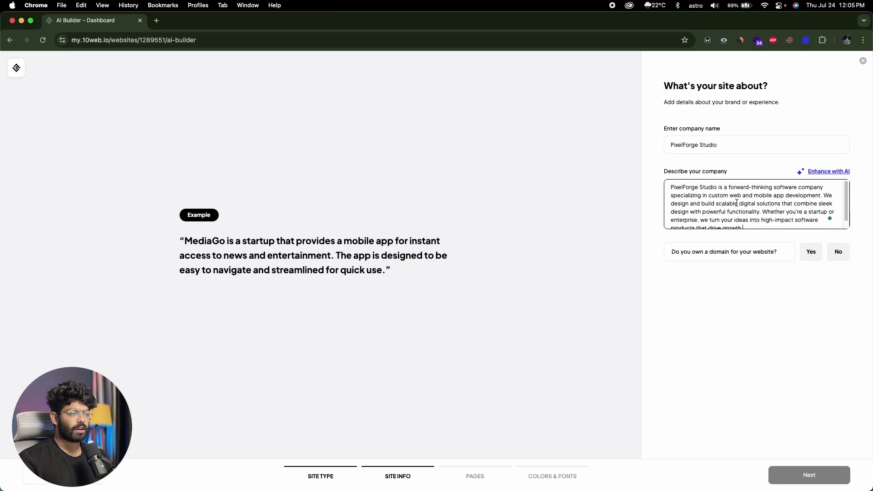
left_click(820, 172)
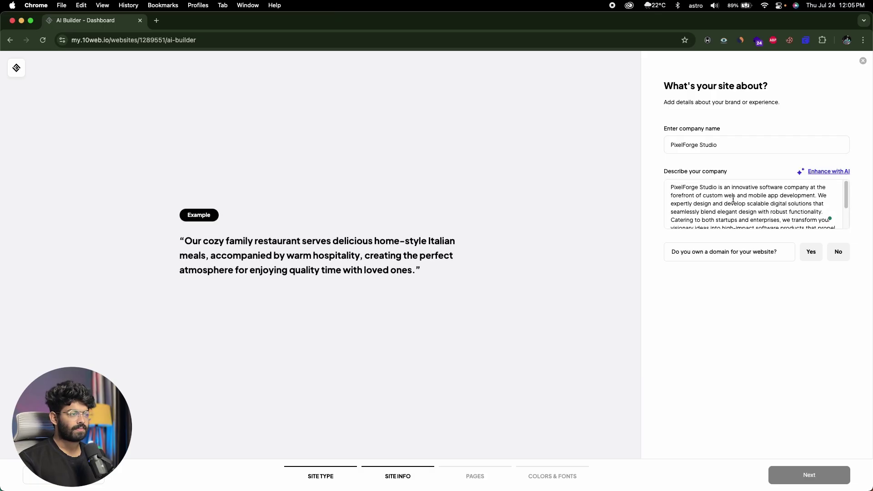
scroll(733, 200, "down", 3)
scroll(733, 199, "up", 3)
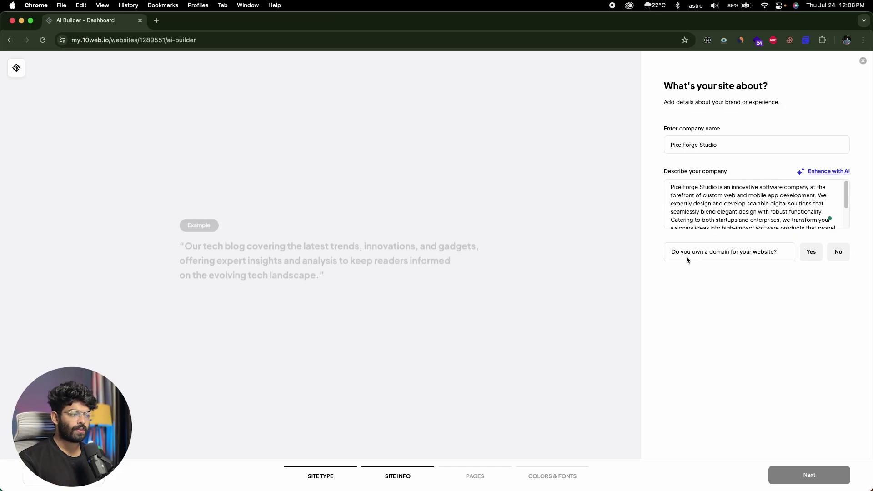
Step: Answer No to owning a domain and continue to the pages step
left_click(807, 251)
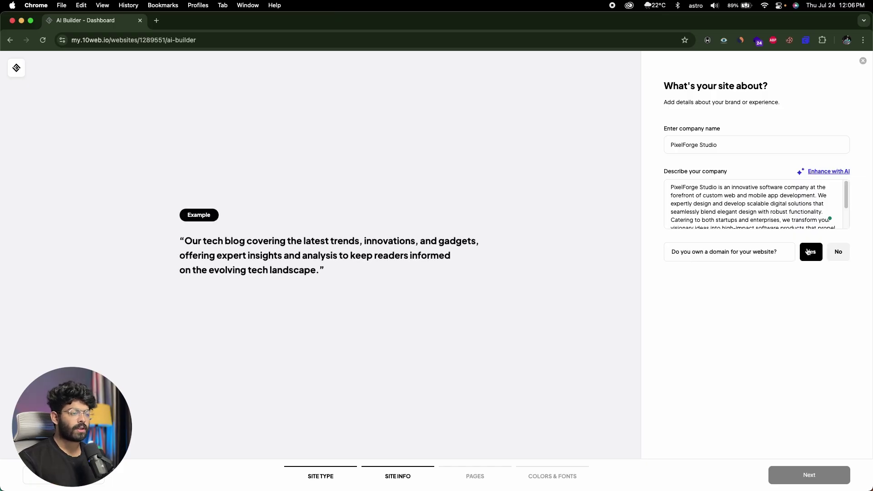
left_click(838, 253)
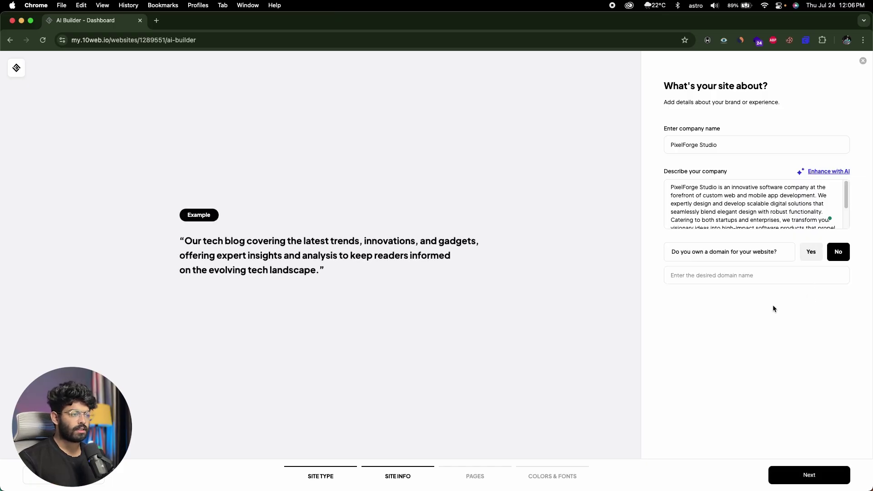
left_click(800, 475)
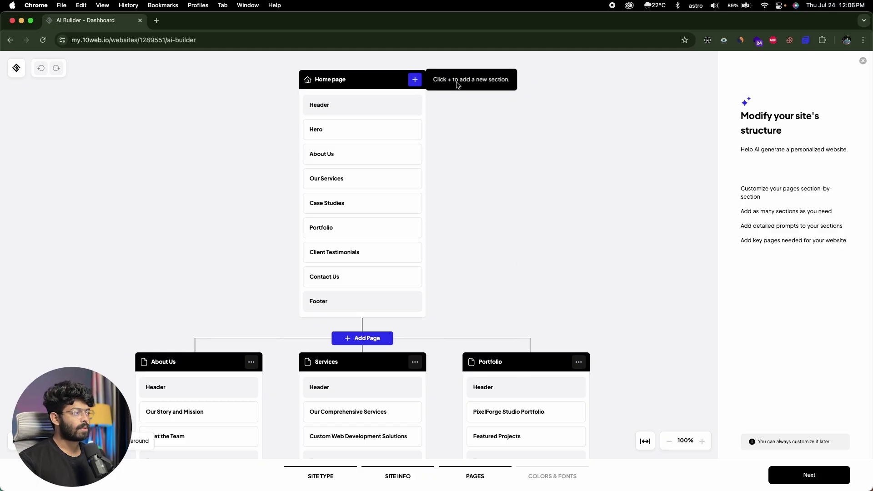
Step: Review the Home page sitemap and preview a custom section in its section choices
mouse_move(346, 97)
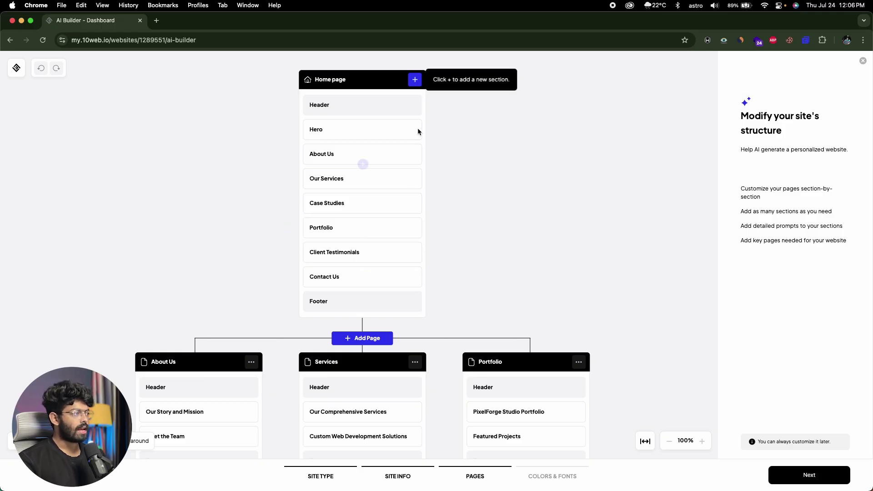
left_click(415, 83)
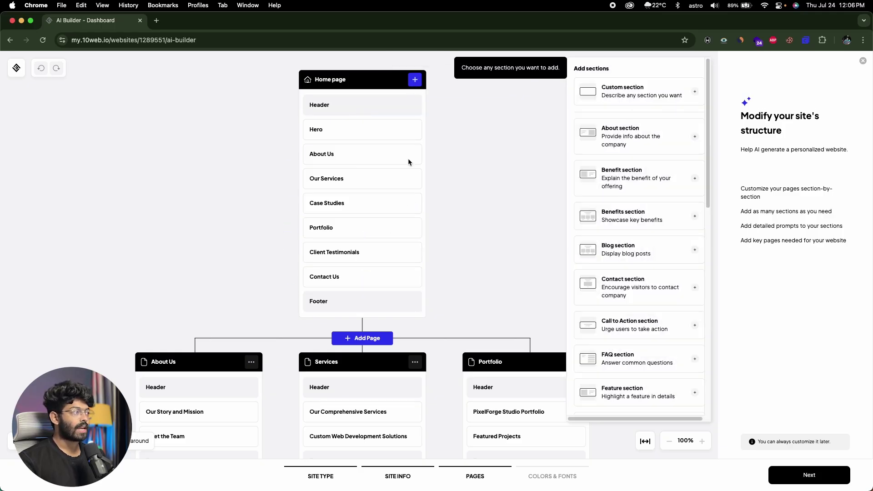
left_click(637, 94)
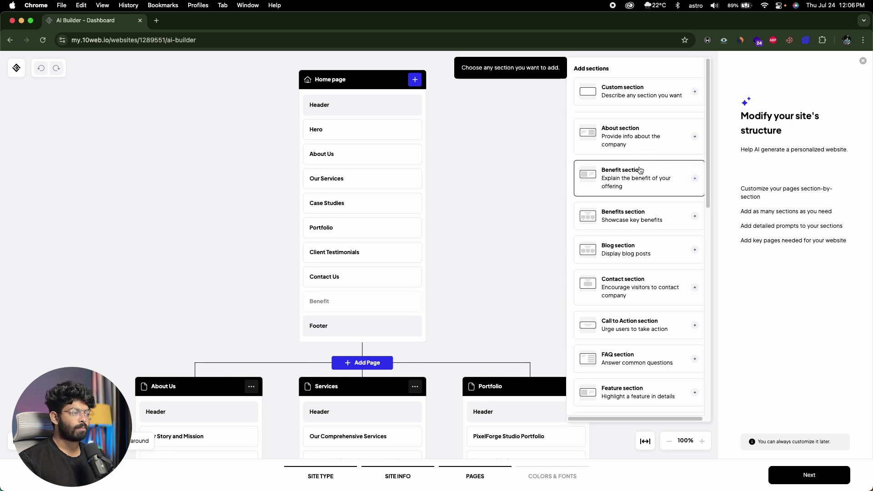
scroll(640, 171, "down", 1)
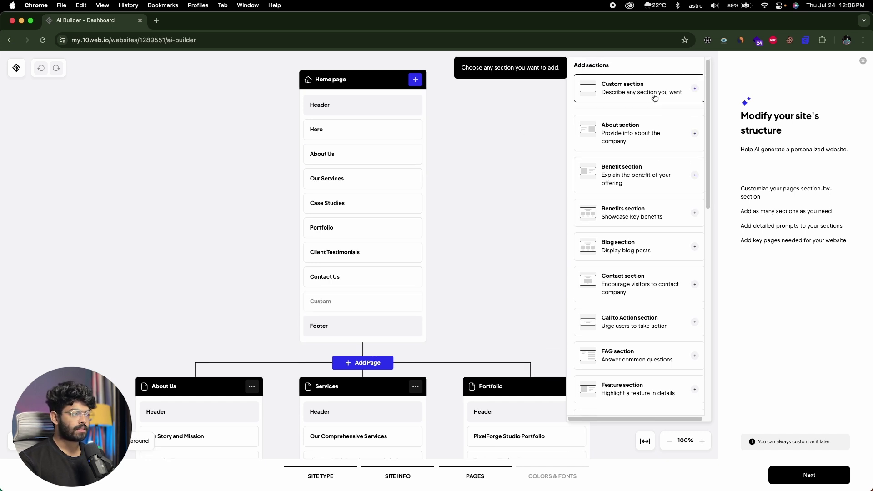
scroll(632, 259, "down", 10)
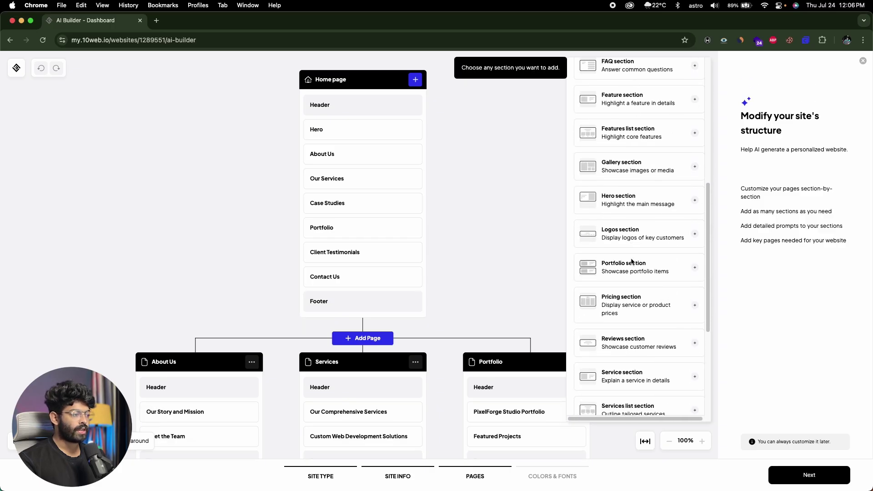
scroll(632, 262, "up", 10)
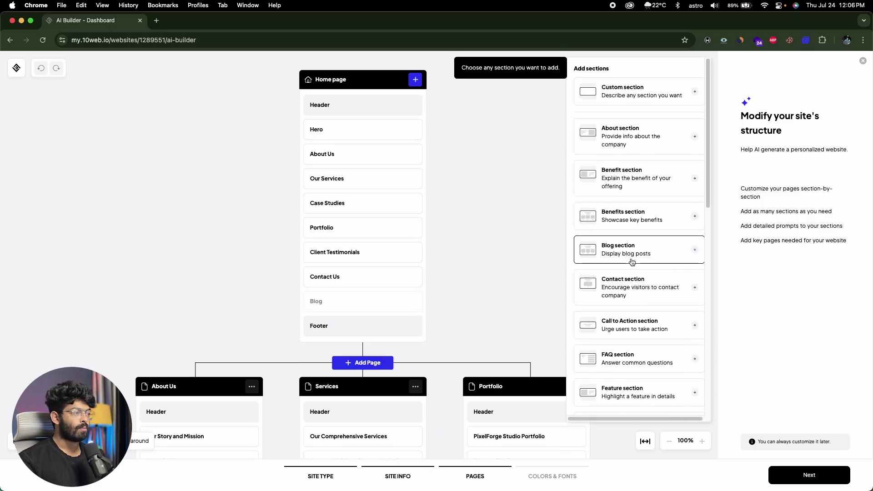
left_click(498, 131)
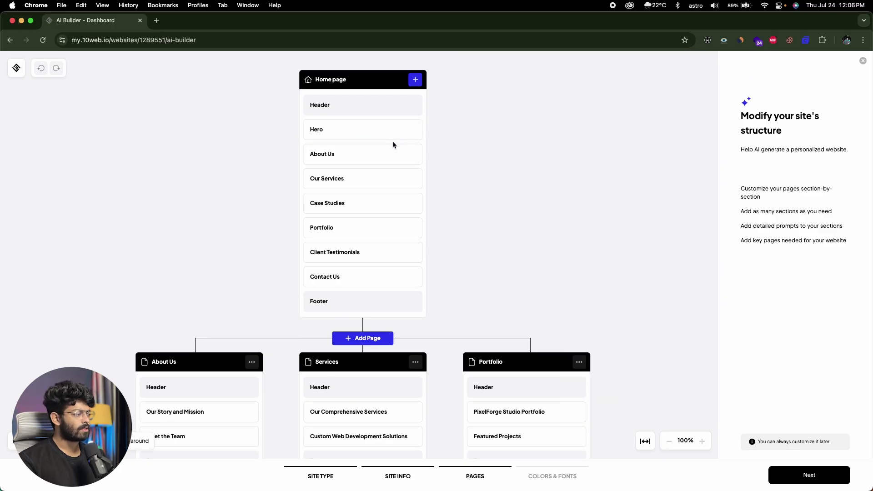
Step: Check section choices below Case Studies, try reordering Contact Us, and dismiss the Add Page prompt
scroll(386, 150, "down", 1)
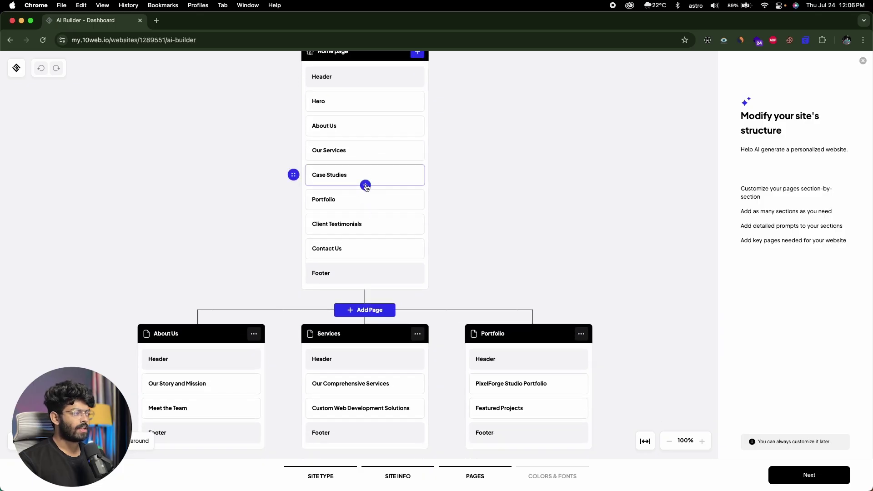
left_click(365, 185)
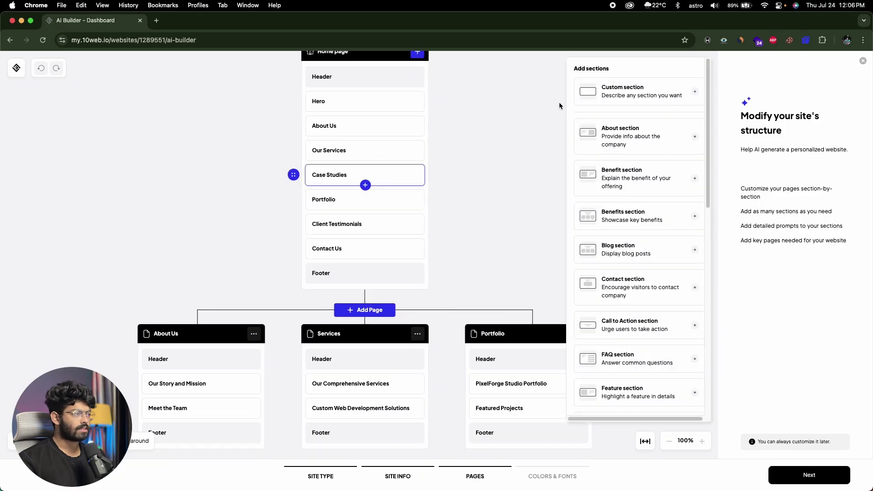
left_click(509, 114)
mouse_move(326, 248)
left_mouse_down()
mouse_move(326, 218)
mouse_move(324, 252)
left_mouse_up()
scroll(170, 219, "down", 4)
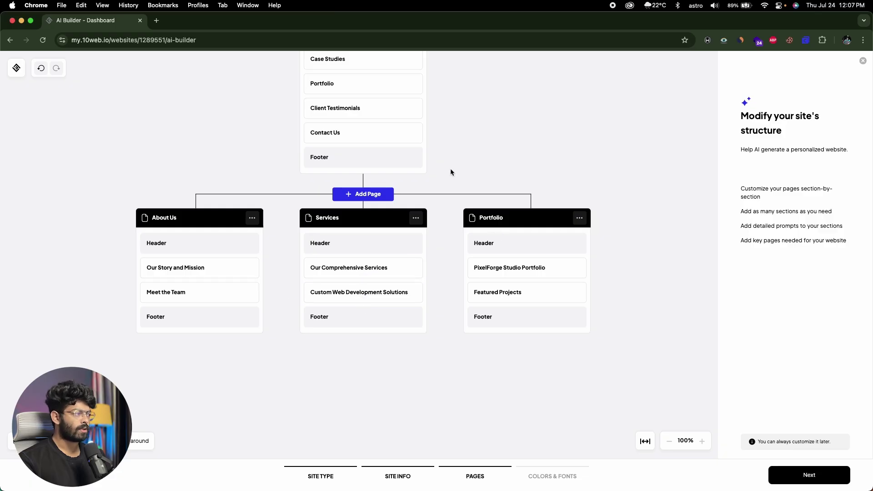
scroll(450, 171, "up", 3)
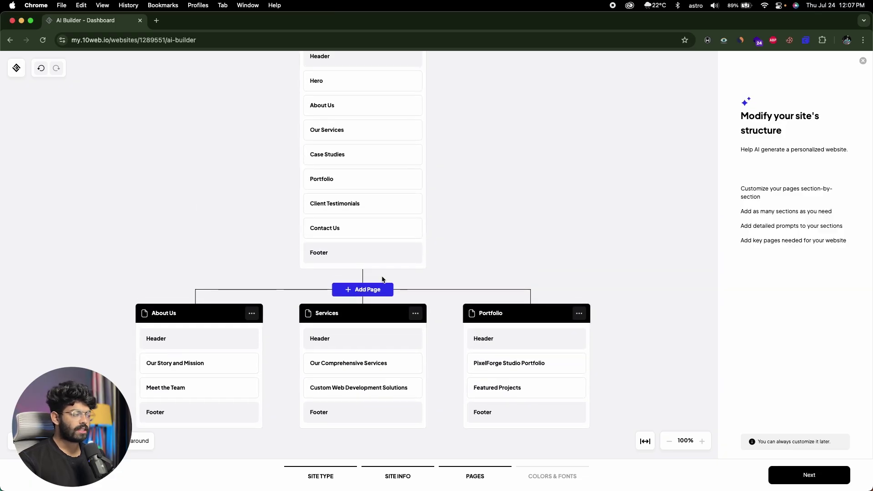
left_click(363, 291)
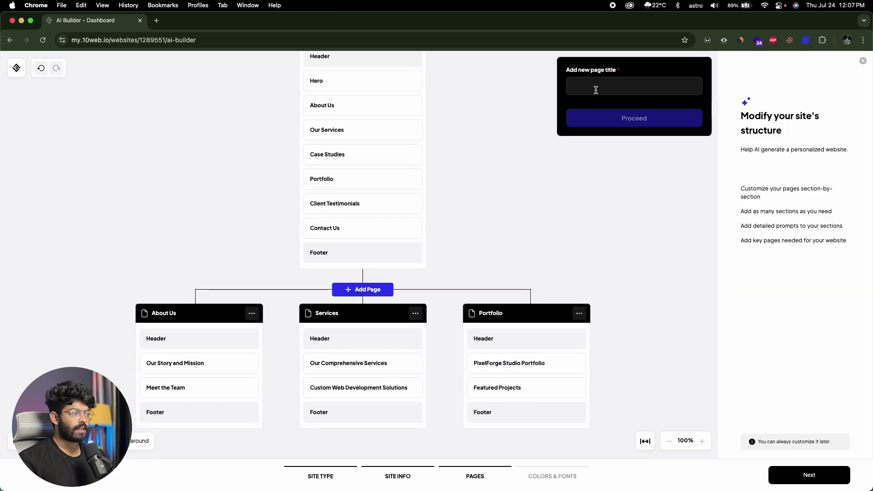
left_click(527, 125)
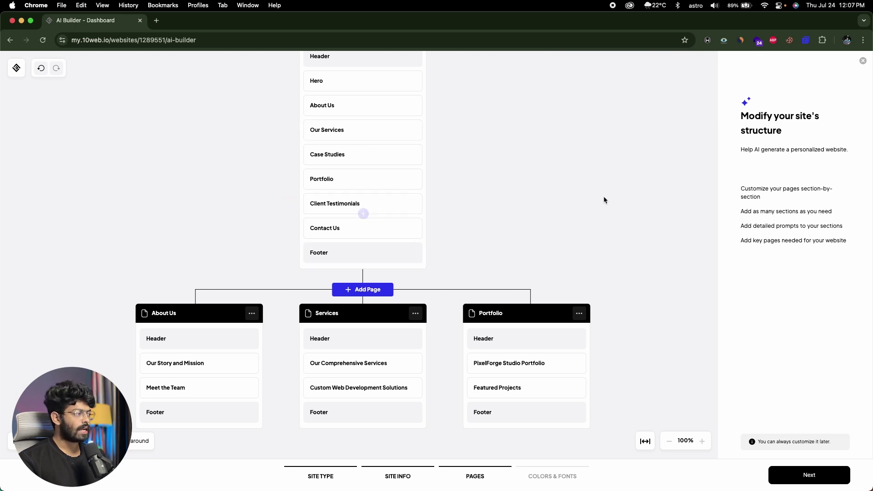
scroll(604, 197, "down", 2)
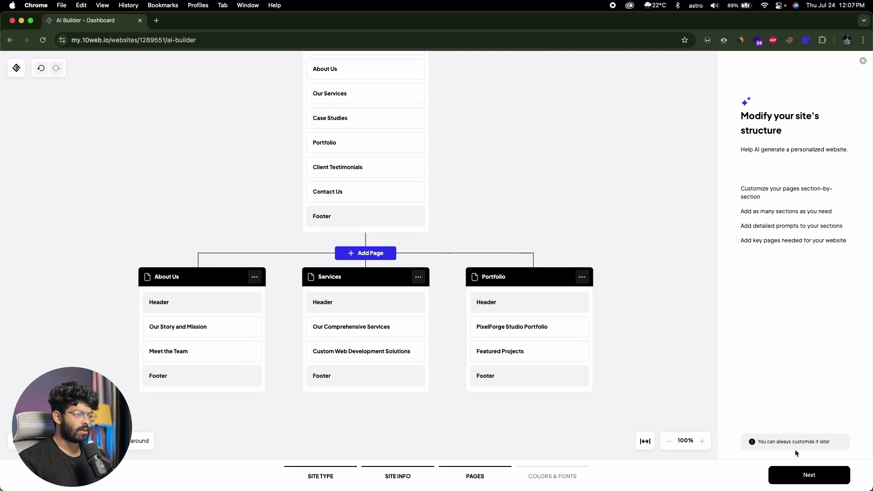
Step: On Colors & Fonts, compare colour schemes and apply the purple and grey palette
left_click(799, 474)
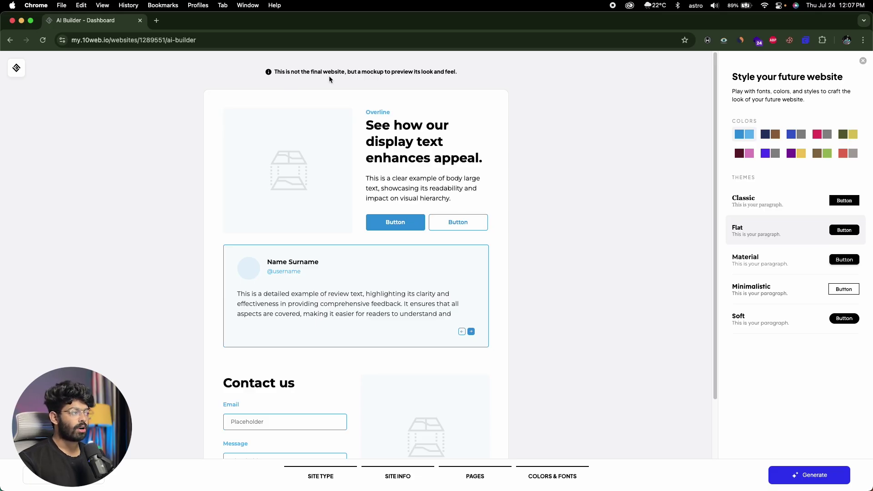
left_click(767, 135)
left_click(795, 154)
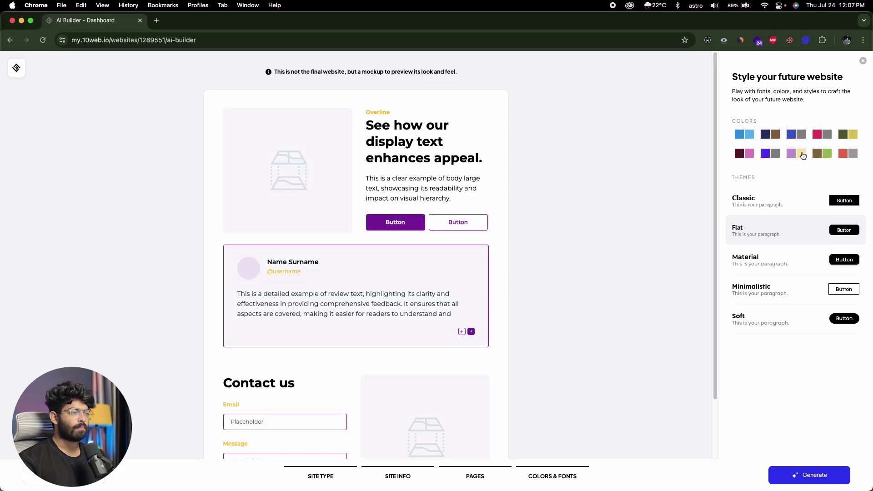
left_click(824, 137)
left_click(769, 154)
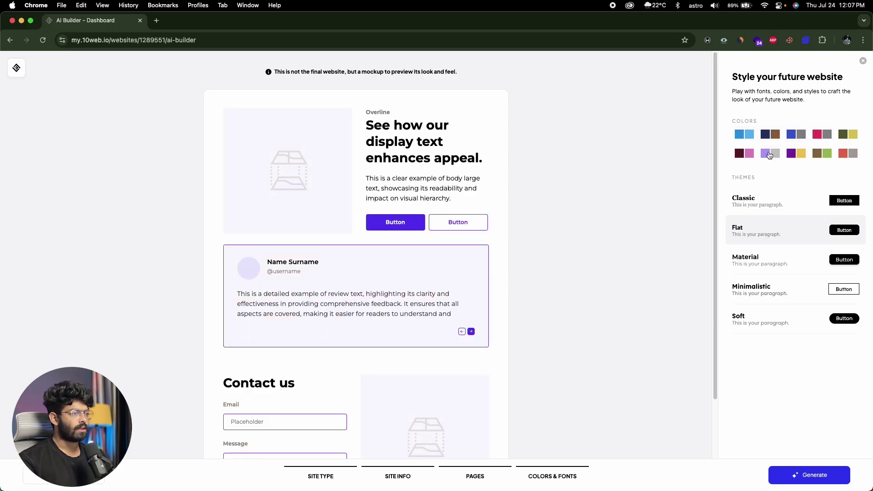
left_click(743, 134)
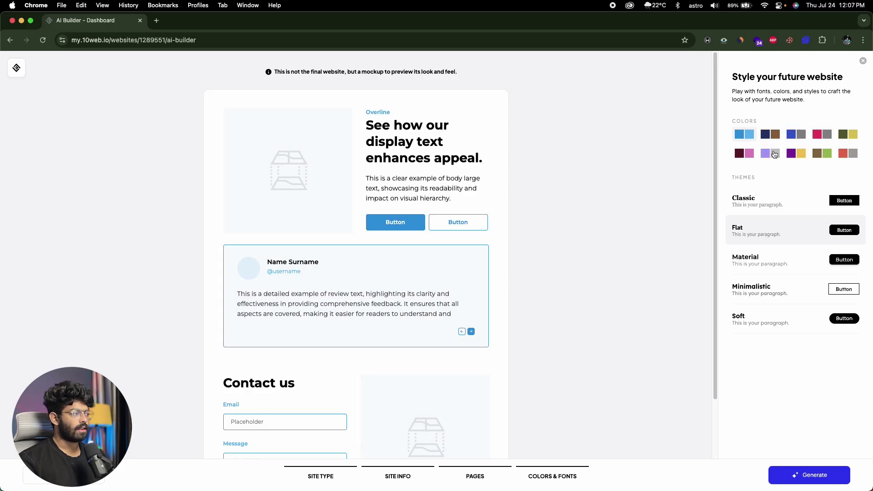
left_click(773, 153)
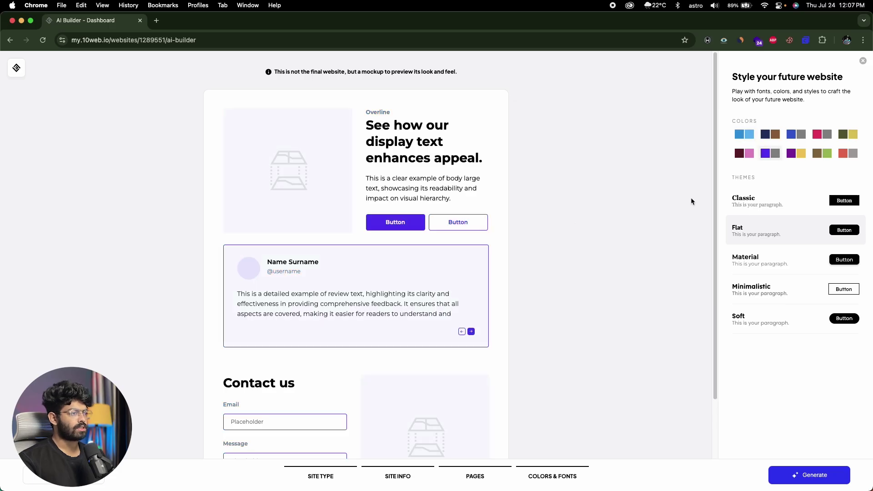
Step: Compare the Classic, Flat, Material, Minimalistic and Soft themes on the mockup, ending on Flat
left_click(780, 205)
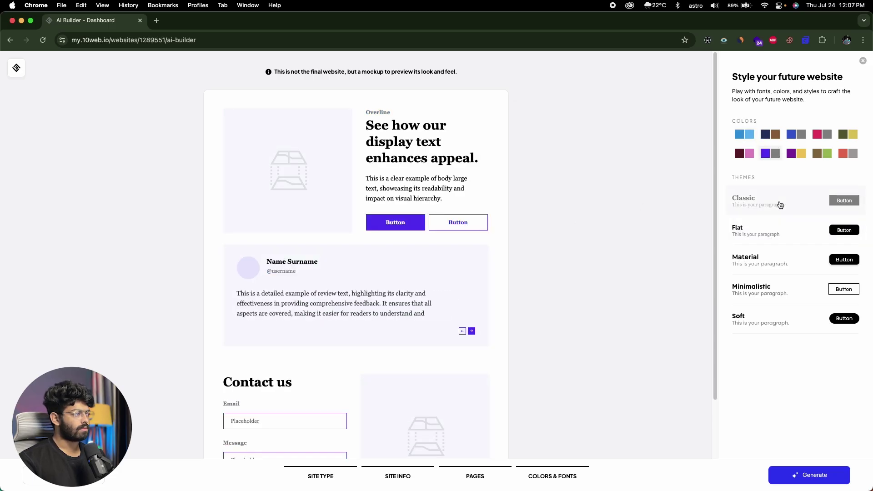
left_click(771, 224)
left_click(769, 267)
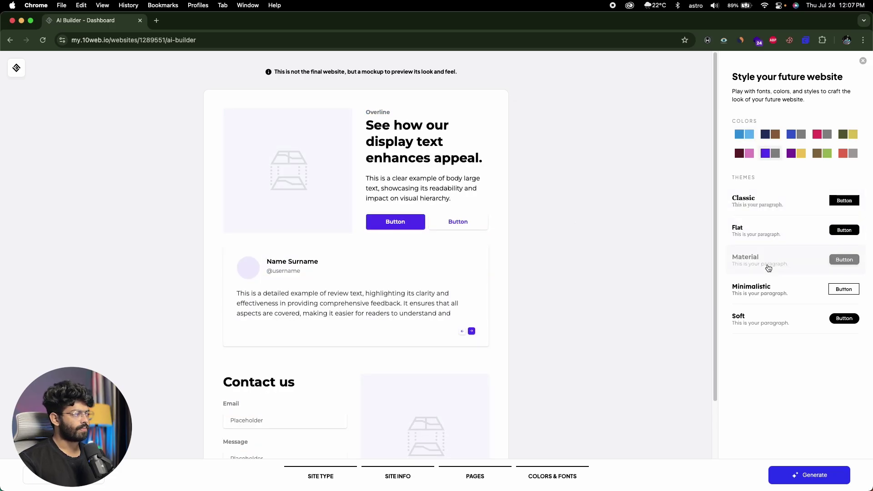
left_click(768, 290)
left_click(762, 322)
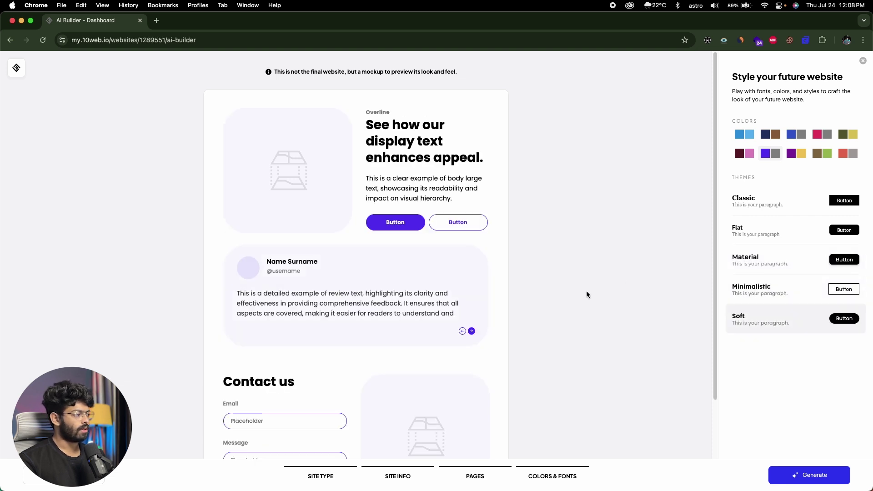
left_click(756, 205)
left_click(757, 226)
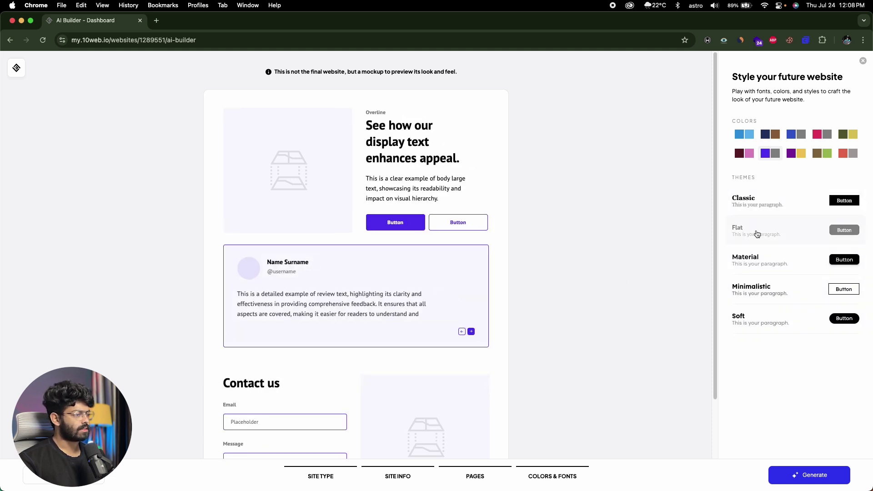
Step: Select the Soft theme for the PixelForge site
left_click(753, 318)
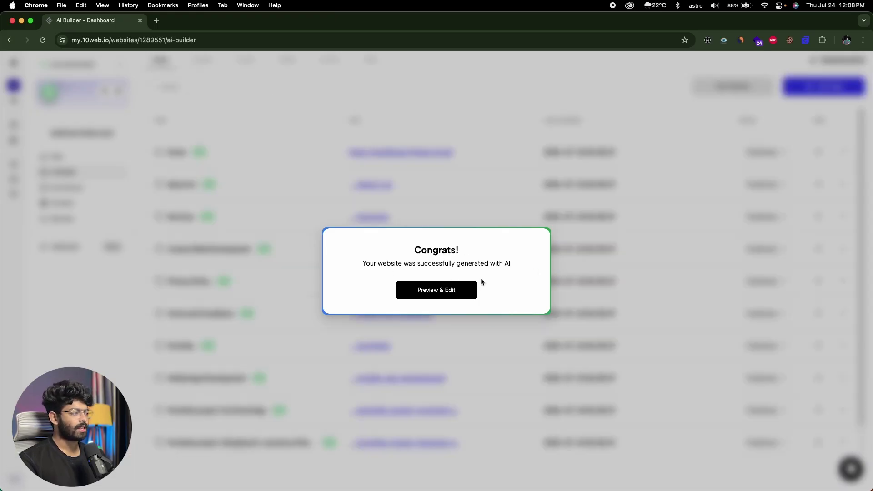
Step: Open Preview & Edit, review the generated pages list on the Dashboard tab, then return to the Home editor tab
left_click(453, 293)
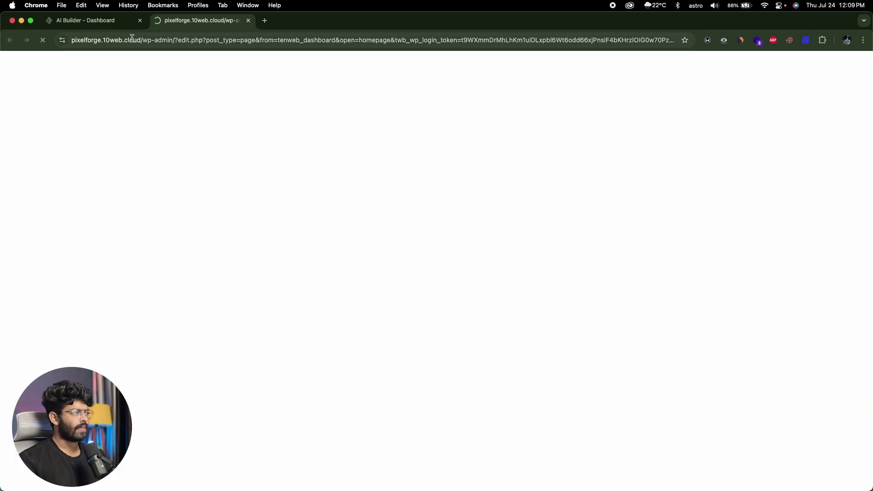
left_click(125, 22)
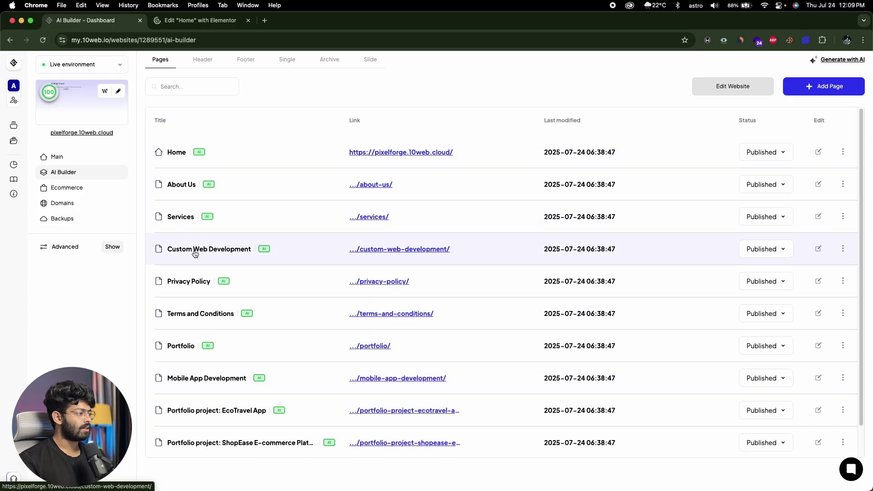
scroll(195, 254, "down", 2)
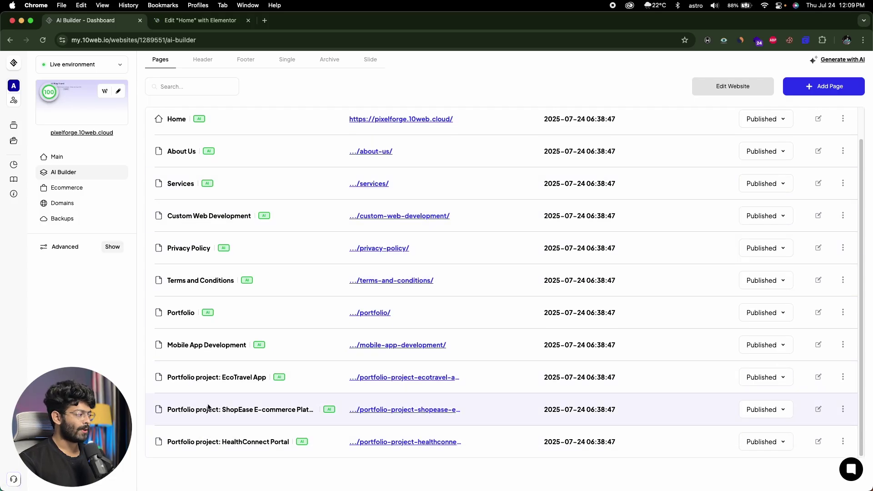
scroll(207, 410, "up", 2)
mouse_move(212, 183)
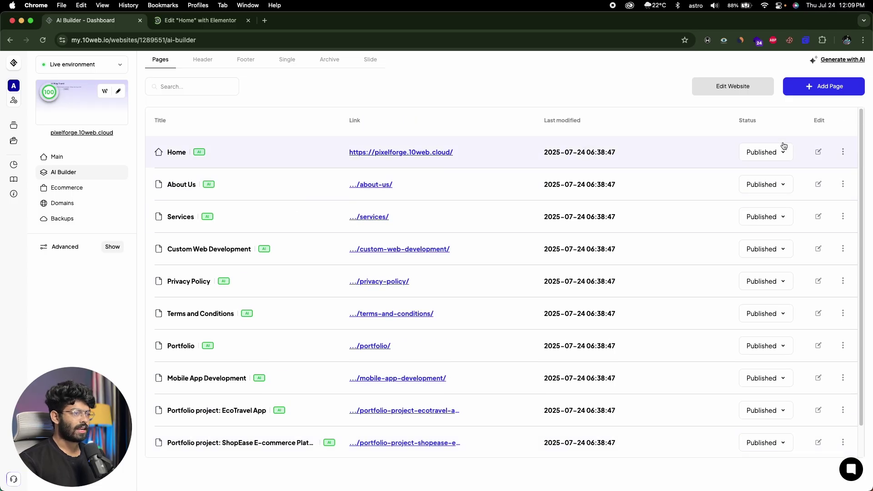
left_click(202, 21)
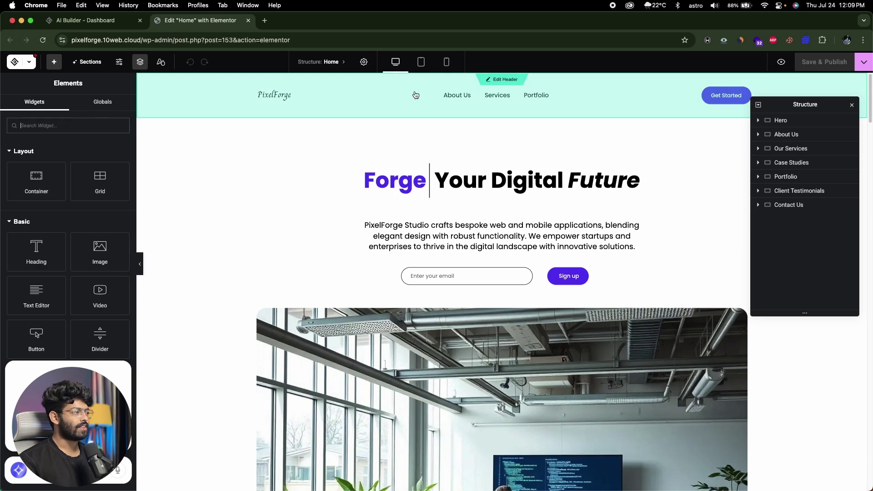
Step: Scroll through the Home page's seven sections from Hero to Contact Us and back up
scroll(354, 227, "down", 10)
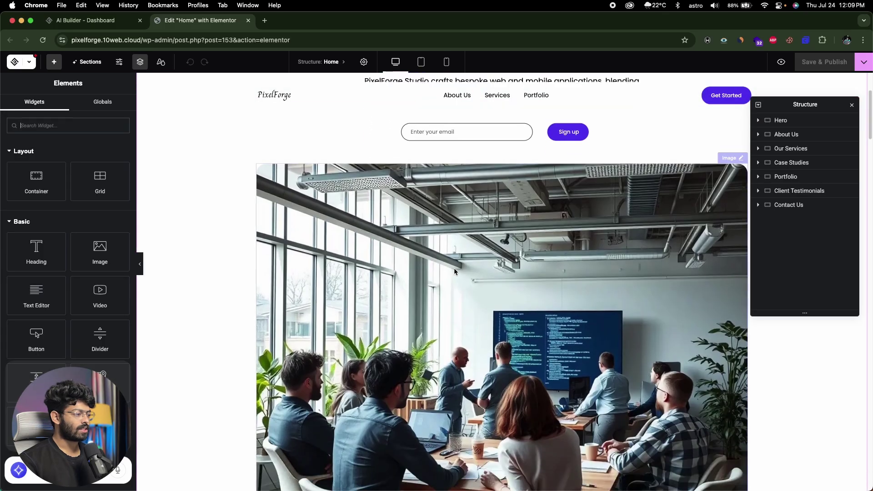
scroll(505, 203, "down", 6)
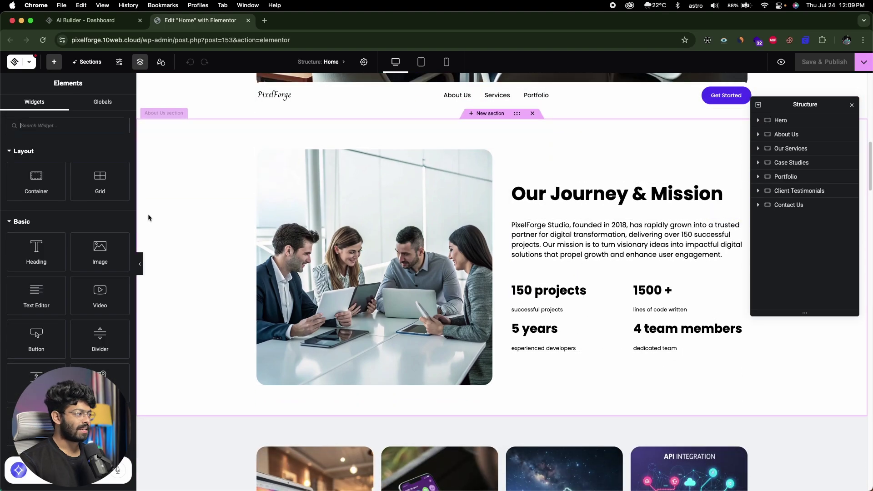
scroll(183, 211, "down", 2)
scroll(182, 211, "down", 3)
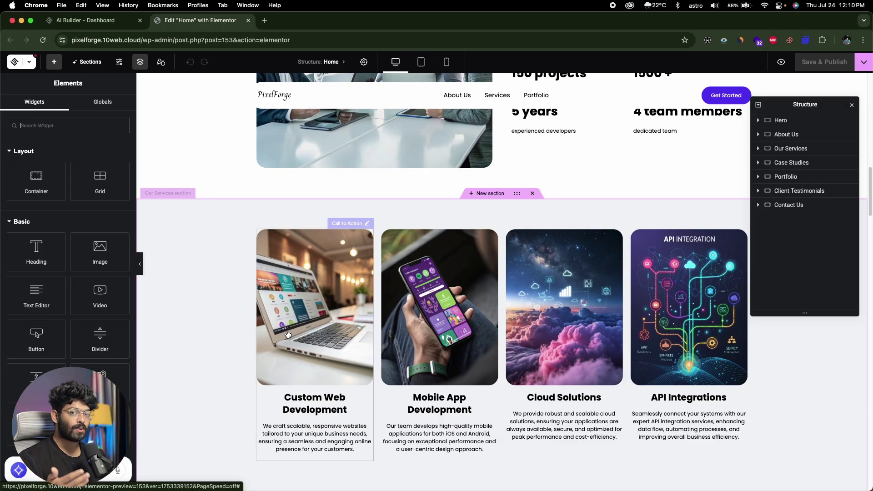
scroll(314, 351, "down", 1)
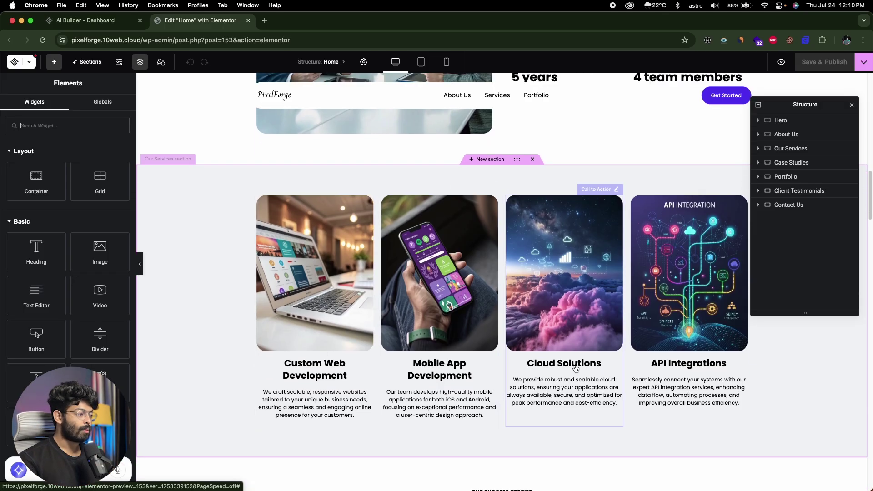
scroll(549, 320, "down", 1)
scroll(549, 320, "down", 10)
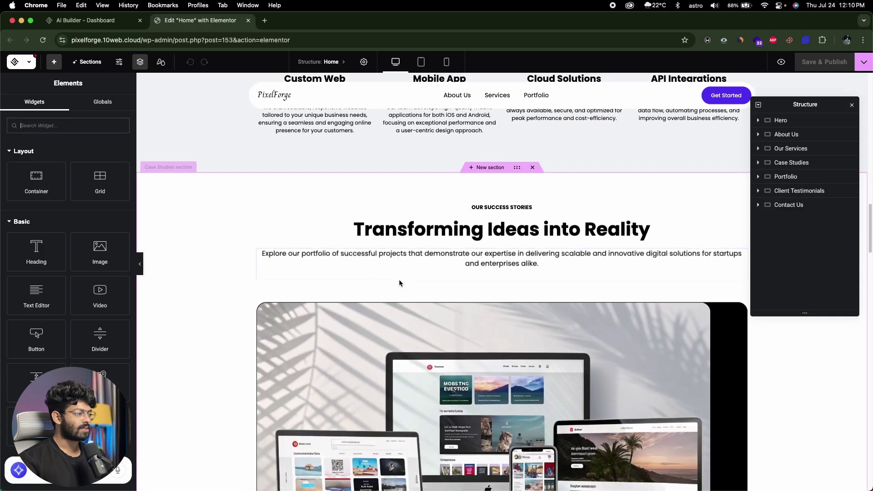
scroll(302, 294, "down", 4)
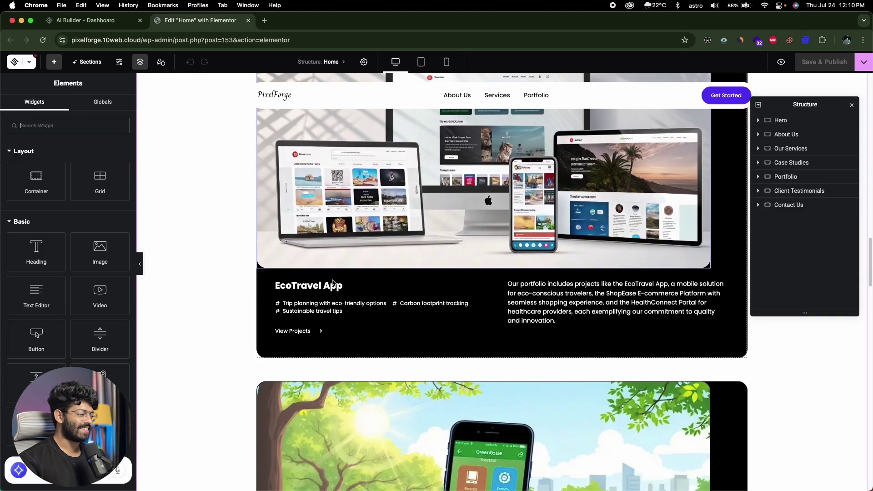
scroll(327, 283, "up", 6)
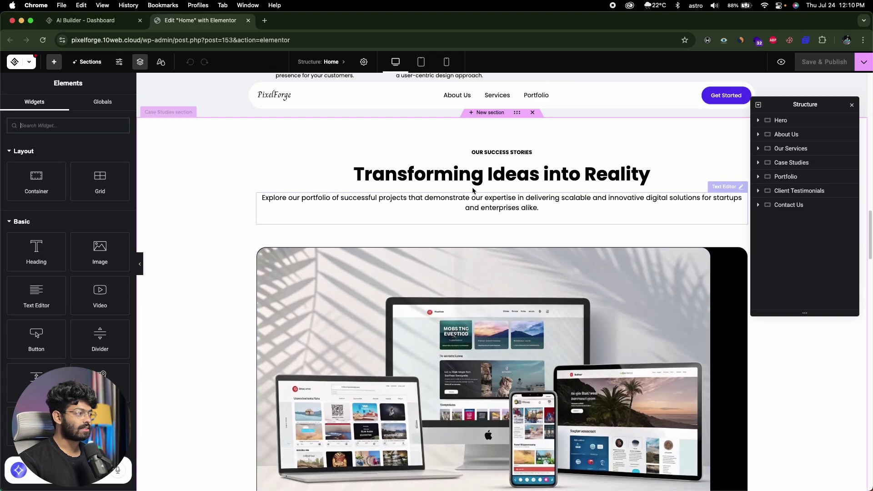
scroll(262, 243, "down", 2)
scroll(262, 243, "down", 10)
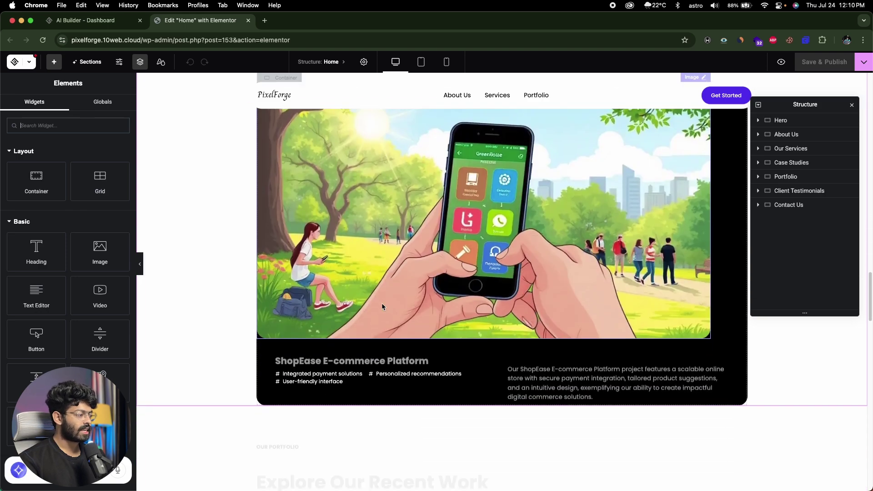
scroll(239, 301, "down", 15)
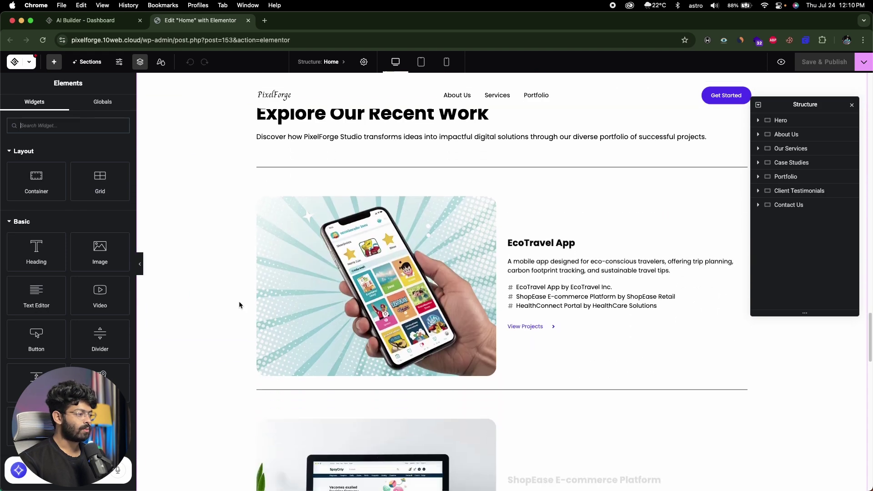
scroll(240, 303, "down", 15)
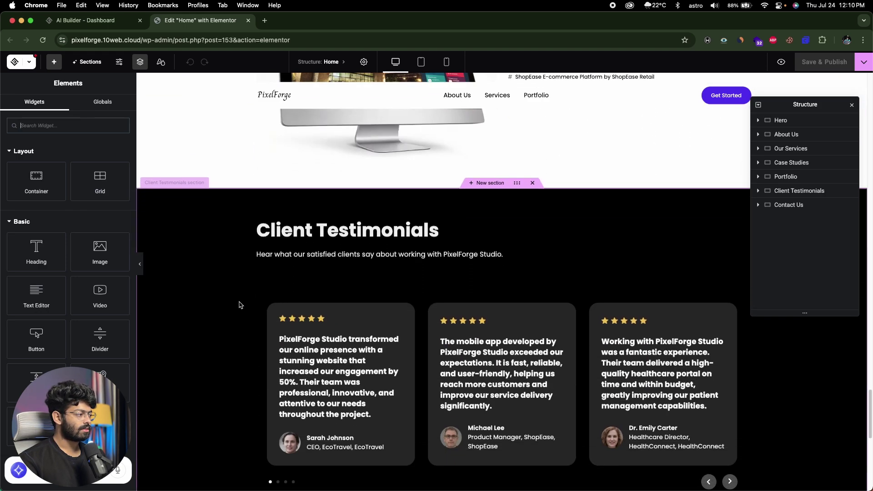
scroll(240, 305, "down", 3)
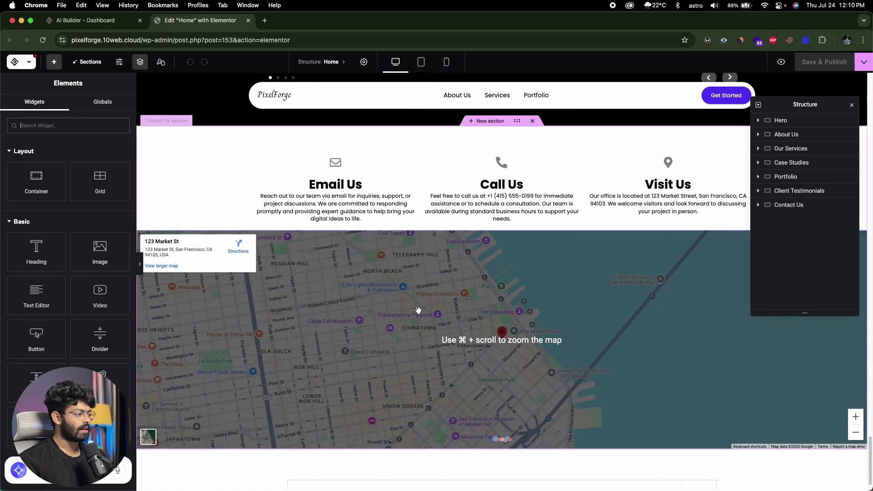
scroll(419, 310, "down", 10)
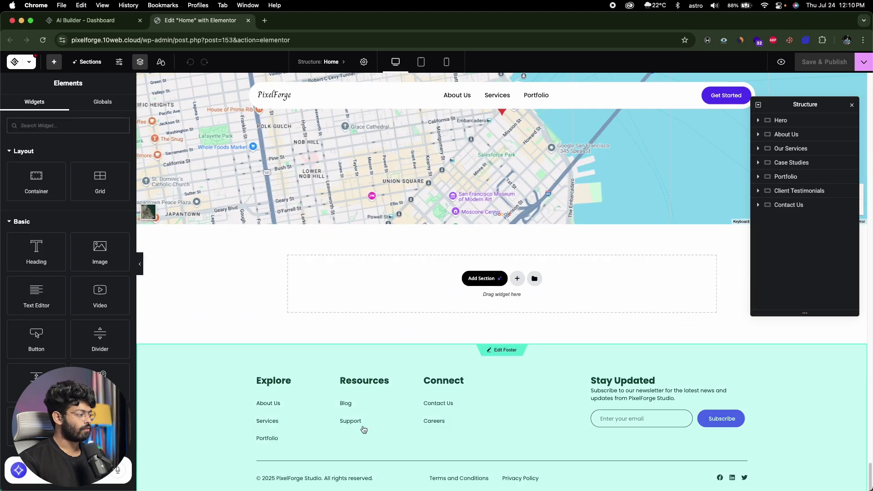
scroll(363, 425, "up", 15)
scroll(363, 429, "up", 20)
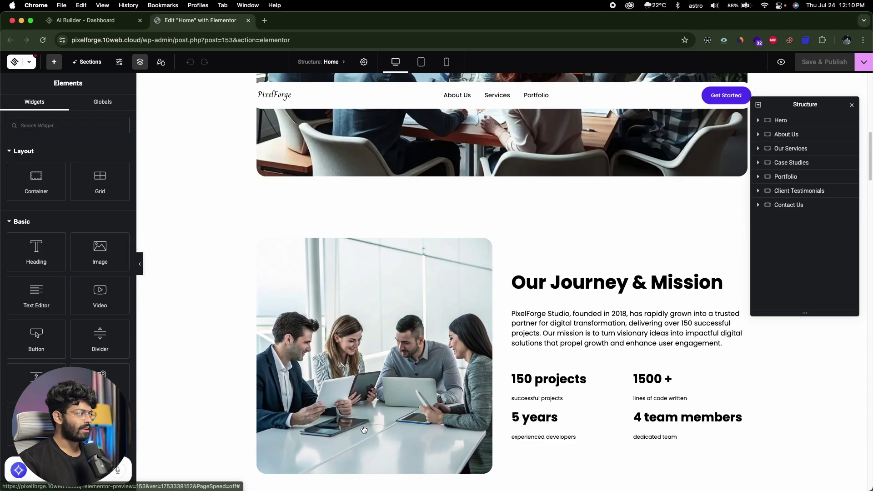
scroll(363, 429, "up", 1)
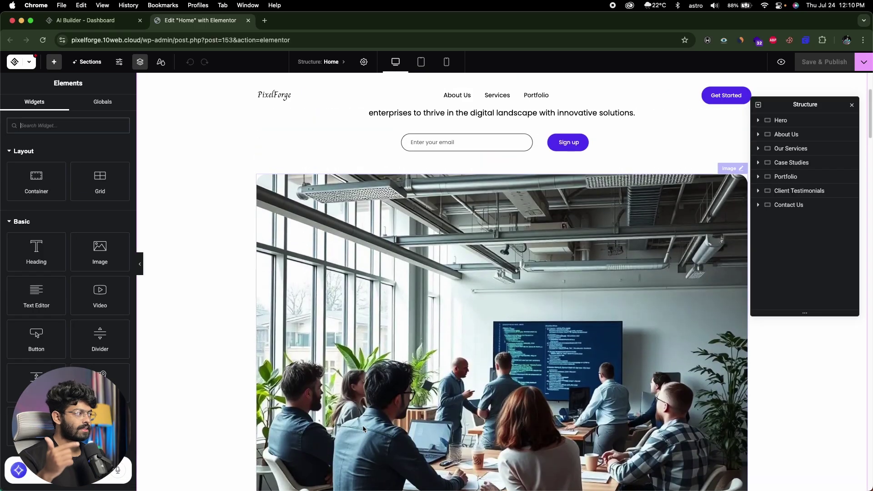
scroll(147, 167, "up", 4)
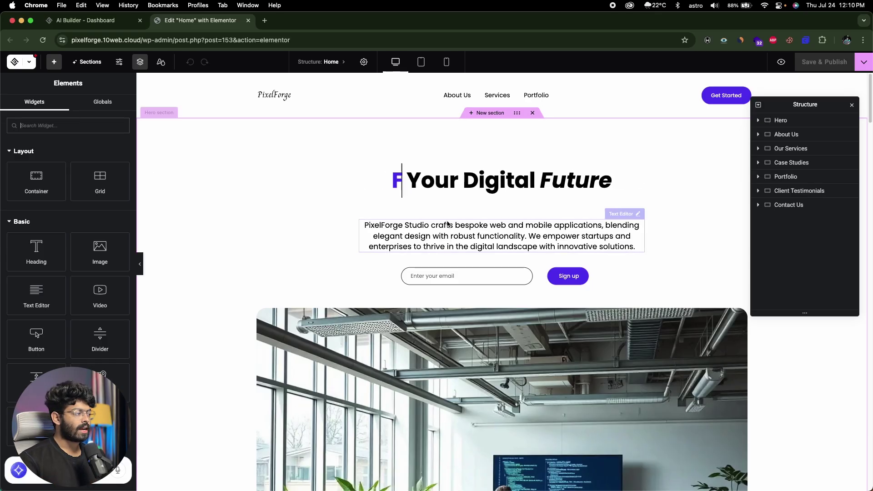
Step: Type test text 'kjjehhjh jrhjr' after 'solutions.' in the hero tagline, then delete part of it
left_click(455, 228)
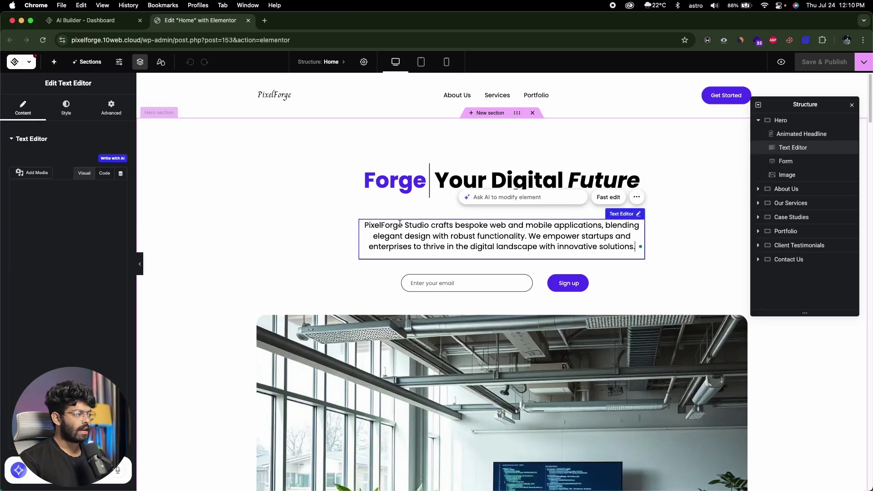
left_click_drag(16, 221, 67, 298)
left_click(67, 298)
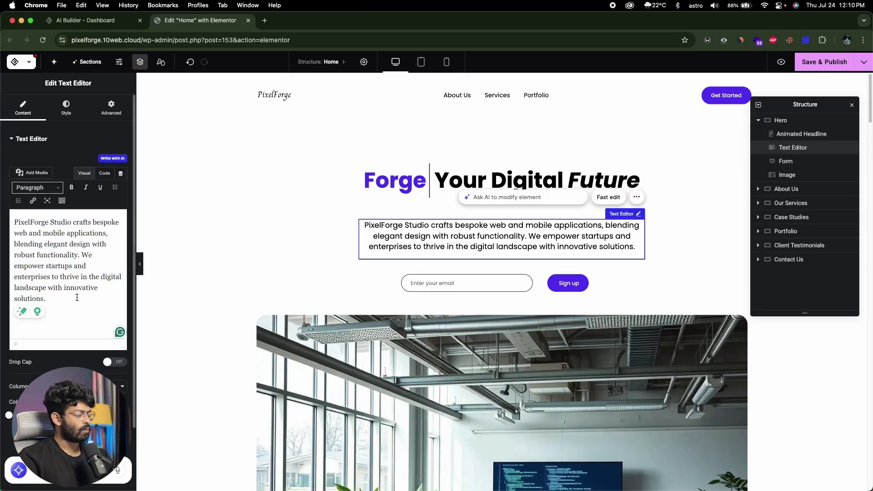
type("kjjehhjh jrhjr")
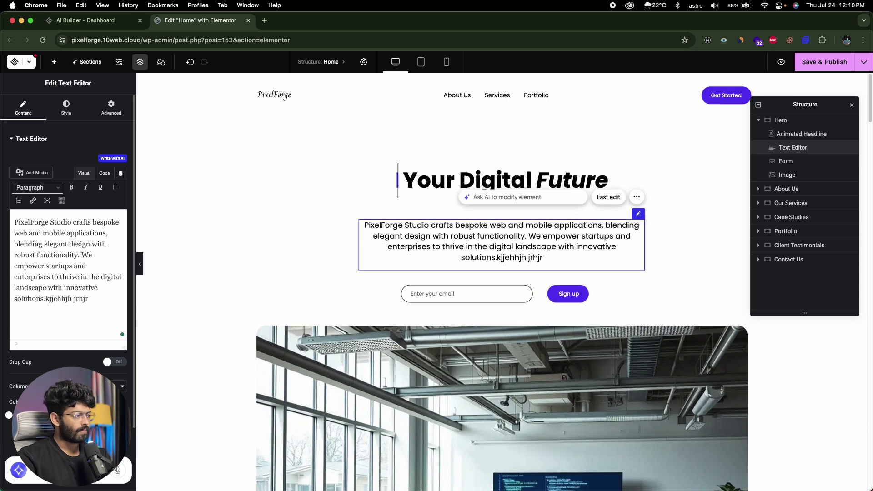
key("BackSpace")
key("BackSpace")
key("BackSpace")
key("BackSpace")
key("BackSpace")
key("BackSpace")
left_click(45, 300, "shift")
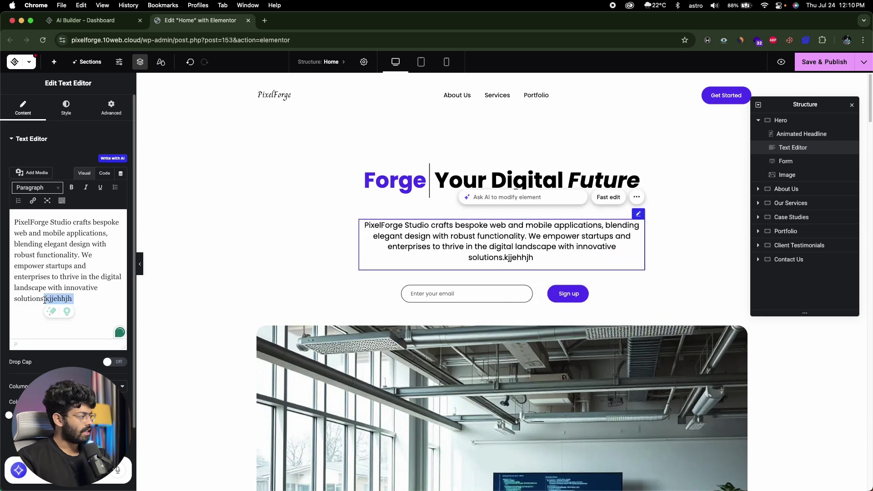
key("BackSpace")
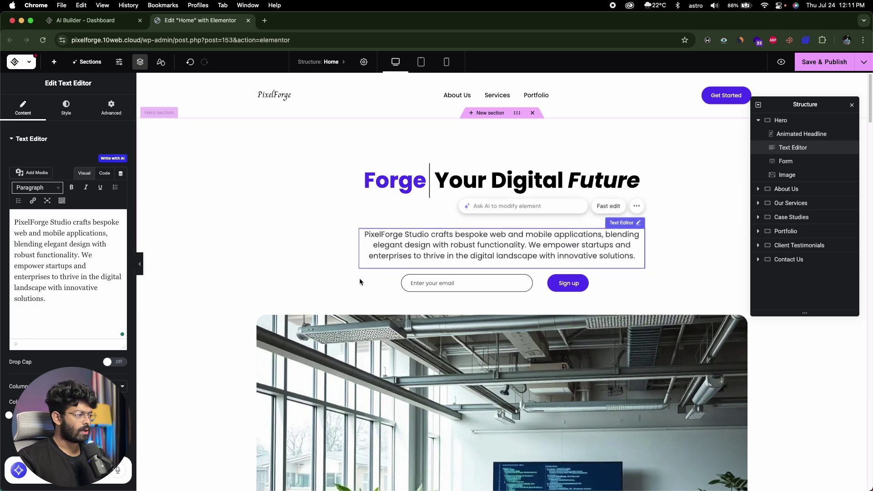
Step: Open the hero sign-up form's Style settings and expand the Buttons section
left_click(579, 283)
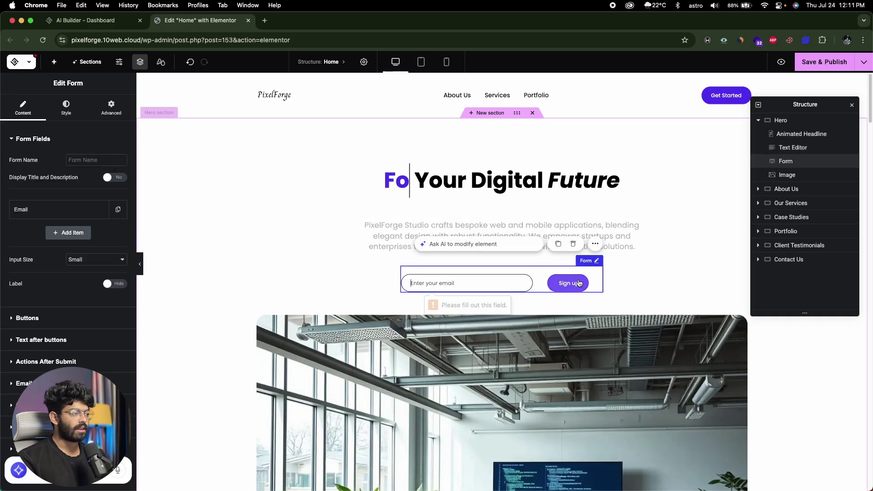
left_click(83, 114)
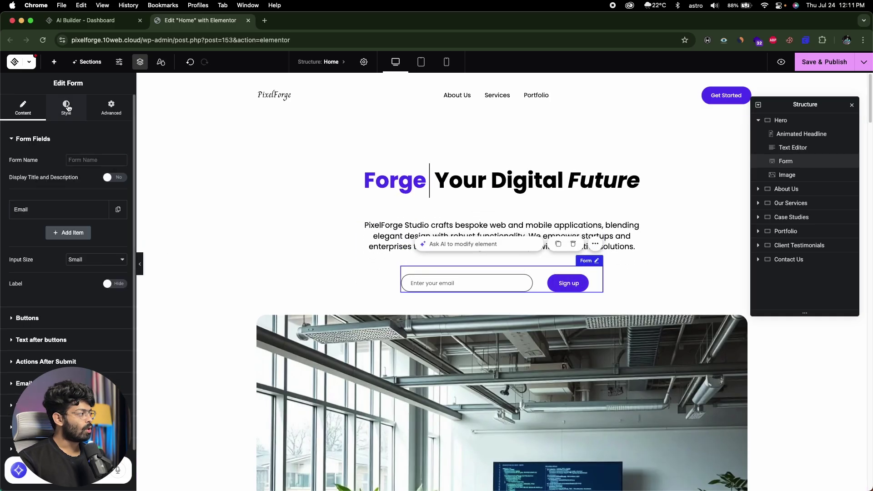
scroll(54, 249, "down", 5)
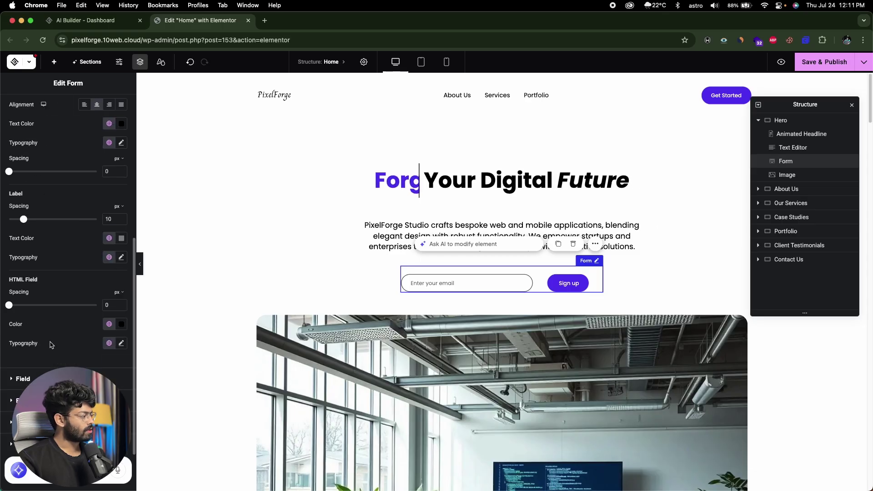
left_click(12, 405)
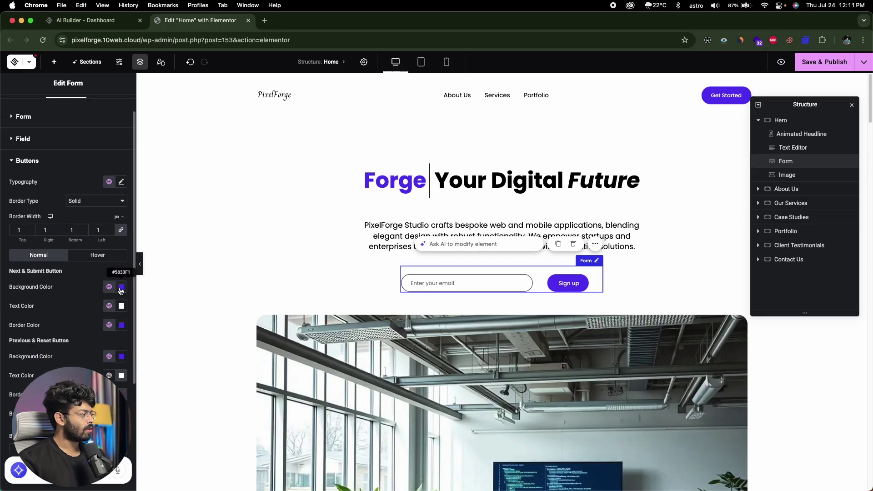
Step: Set the Sign up button's background colour to blue in the colour picker
left_click(121, 288)
left_click_drag(147, 351, 181, 327)
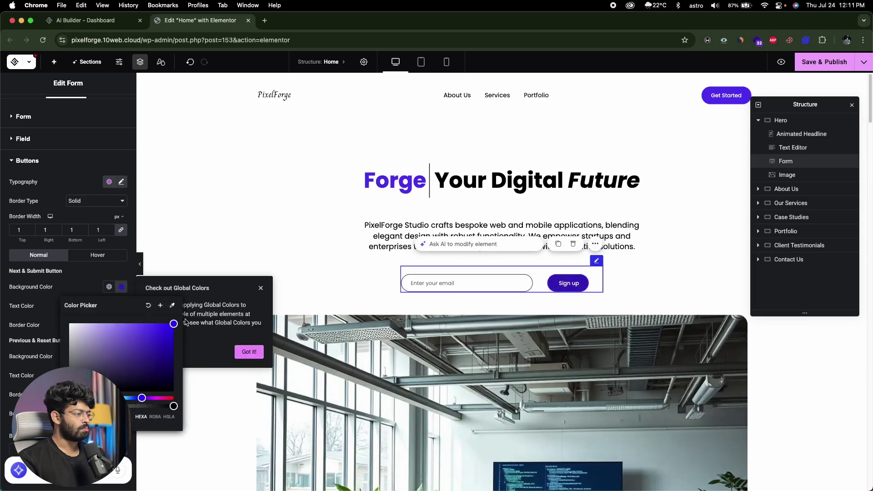
left_click_drag(75, 352, 72, 389)
left_click_drag(142, 399, 164, 342)
left_click(156, 387)
left_click(133, 397)
left_click(95, 272)
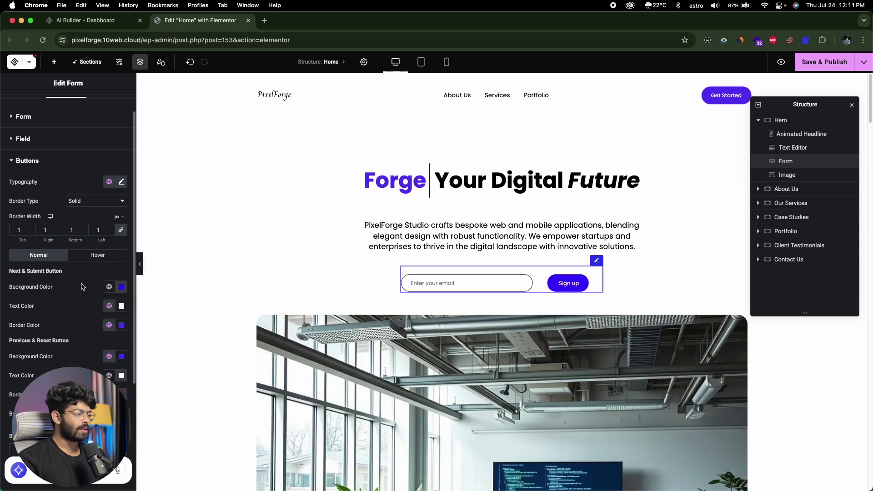
scroll(86, 235, "up", 1)
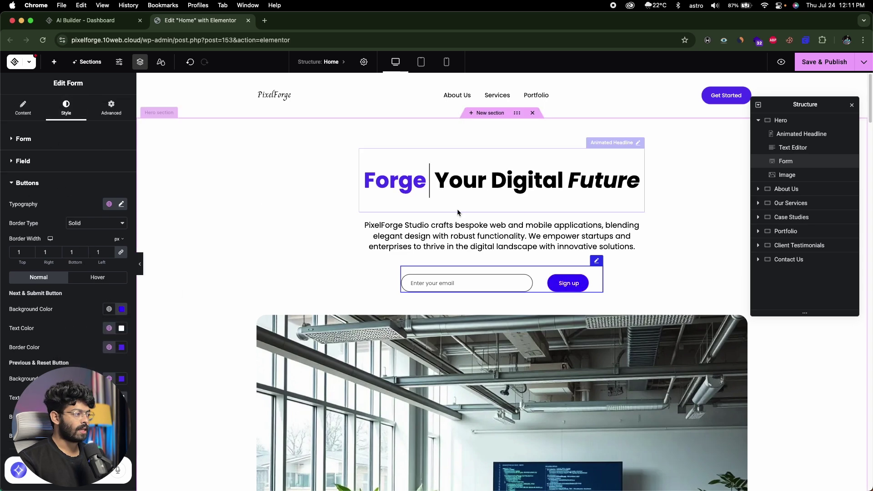
Step: Select the hero paragraph and image, then scroll down and select the ShopEase case-study container
left_click(429, 232)
scroll(410, 273, "down", 6)
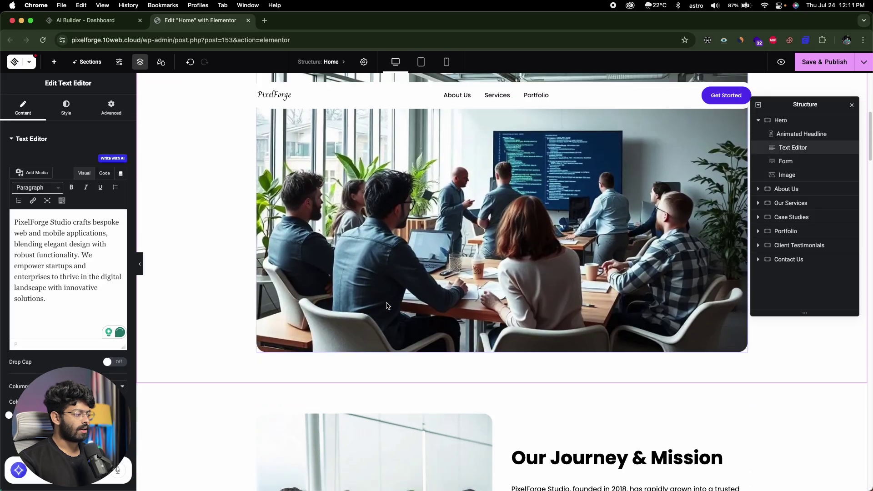
left_click(387, 306)
scroll(469, 280, "down", 6)
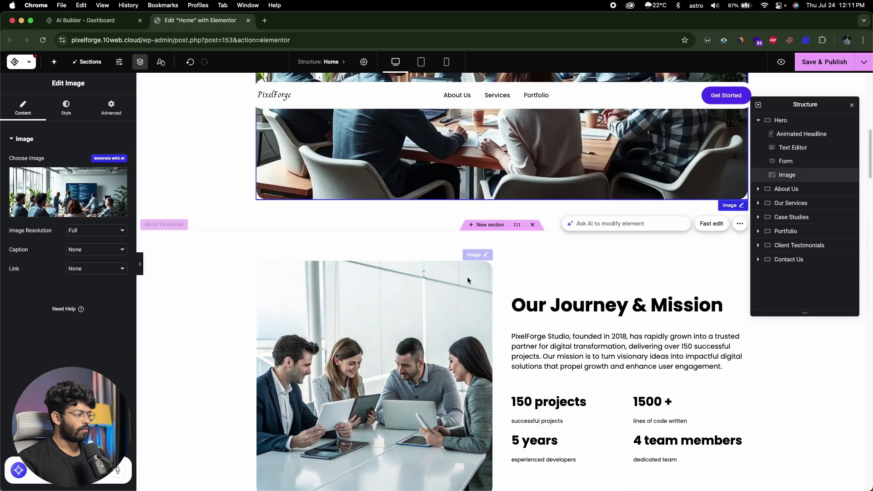
scroll(468, 279, "down", 10)
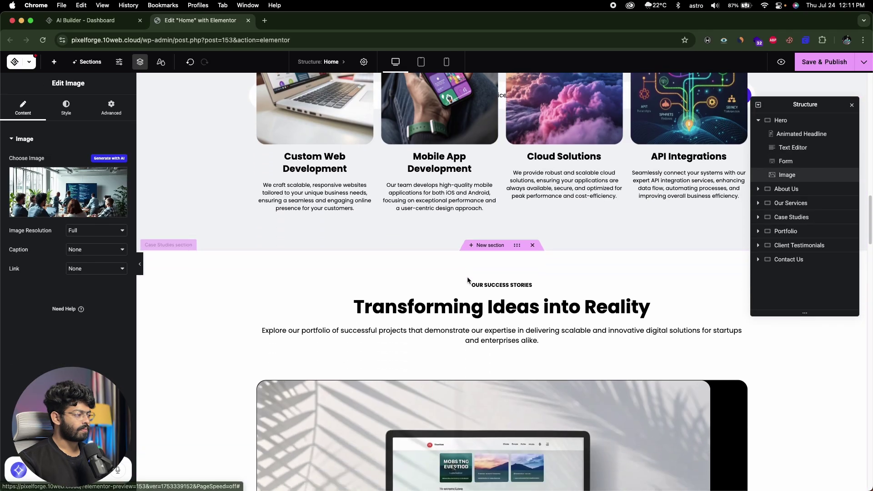
scroll(493, 292, "down", 20)
scroll(493, 292, "up", 10)
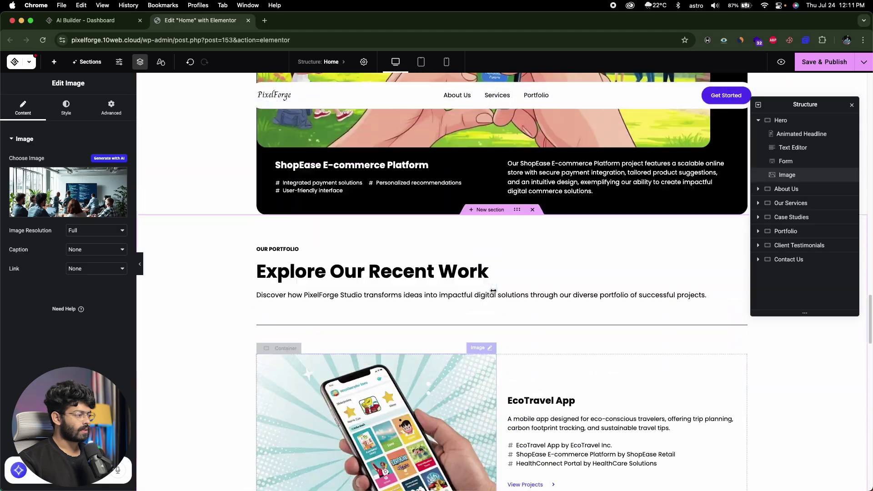
scroll(493, 292, "up", 4)
scroll(406, 230, "down", 5)
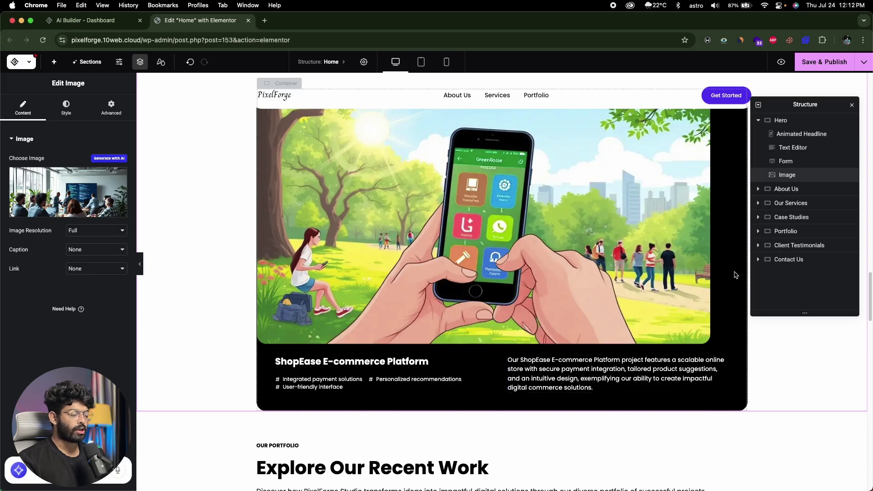
scroll(735, 275, "up", 2)
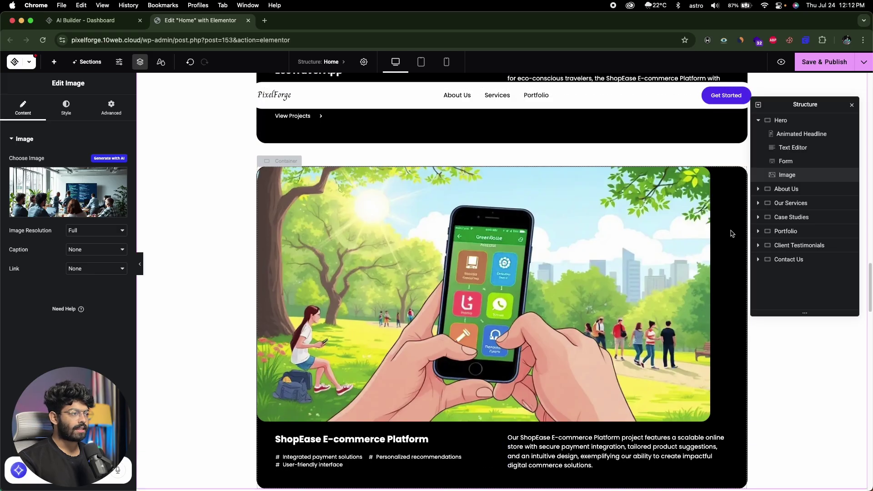
left_click(733, 227)
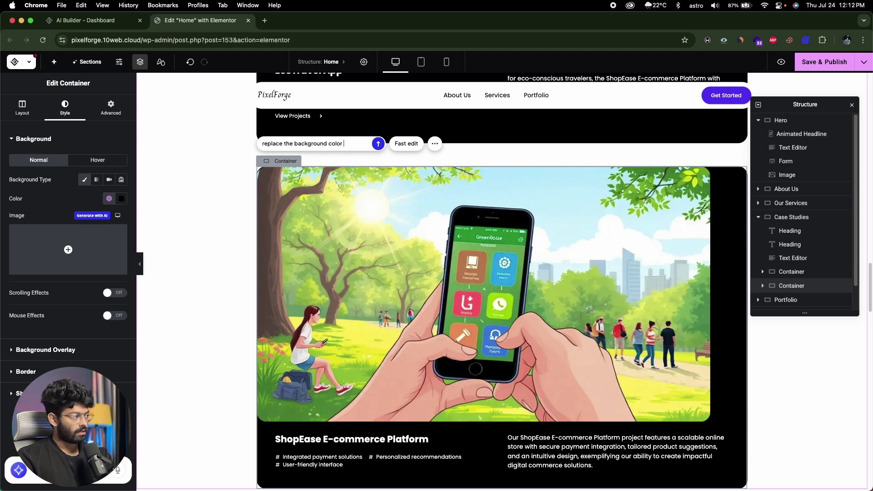
Step: Ask AI to give the ShopEase case-study card a dark blue background and review the result
type("ement to a dark blue shade")
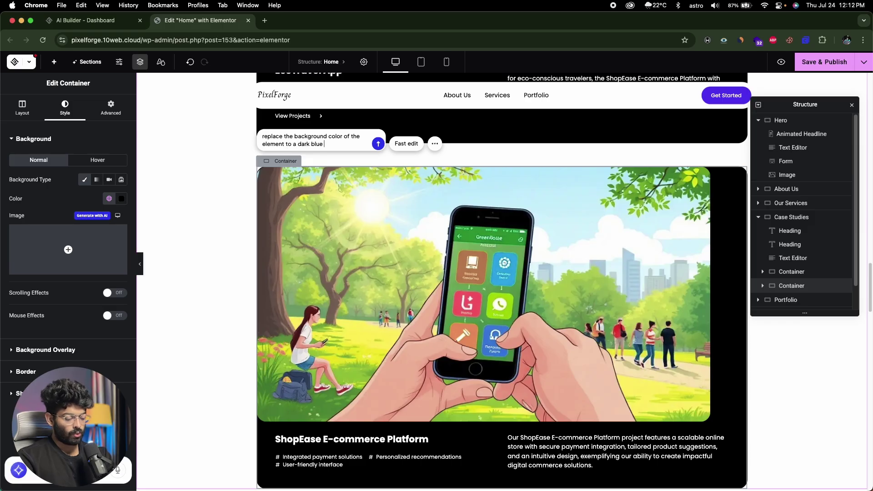
left_click(377, 144)
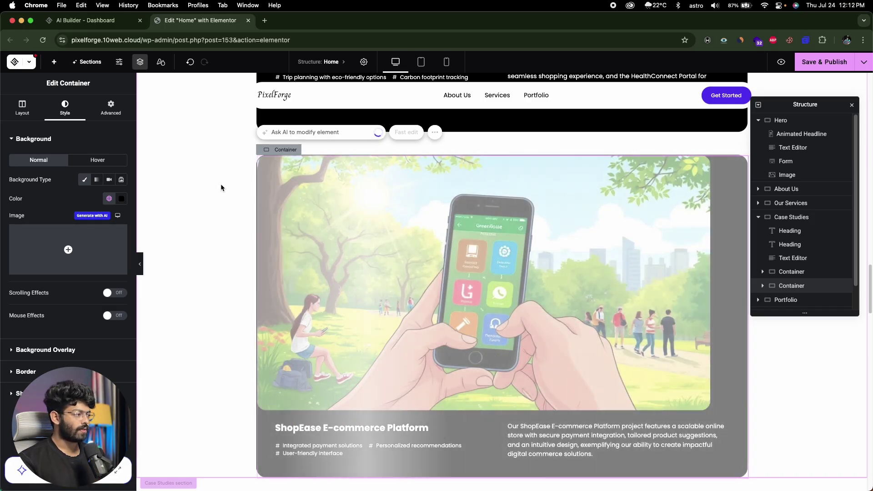
scroll(377, 182, "down", 3)
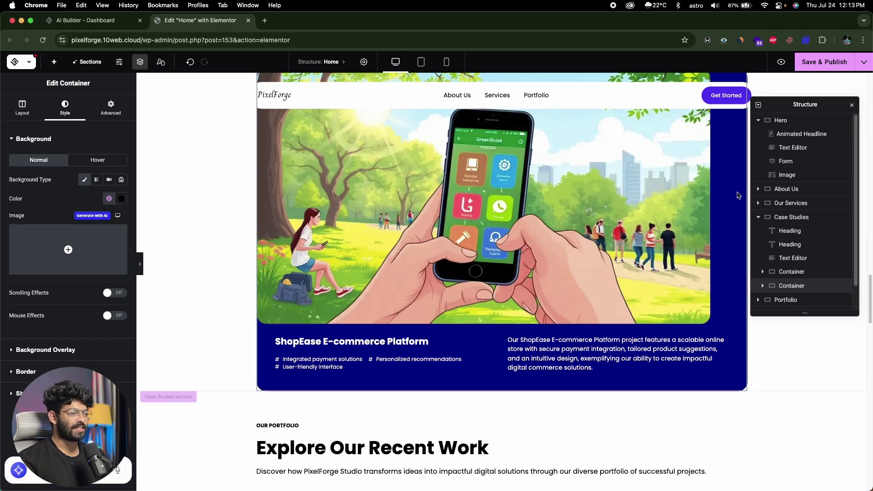
scroll(604, 242, "up", 4)
scroll(604, 241, "up", 10)
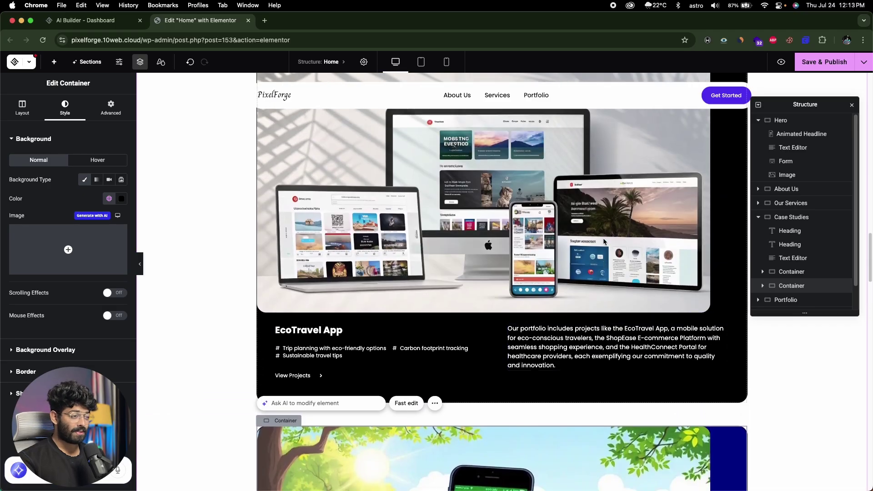
scroll(636, 251, "down", 10)
scroll(636, 253, "down", 8)
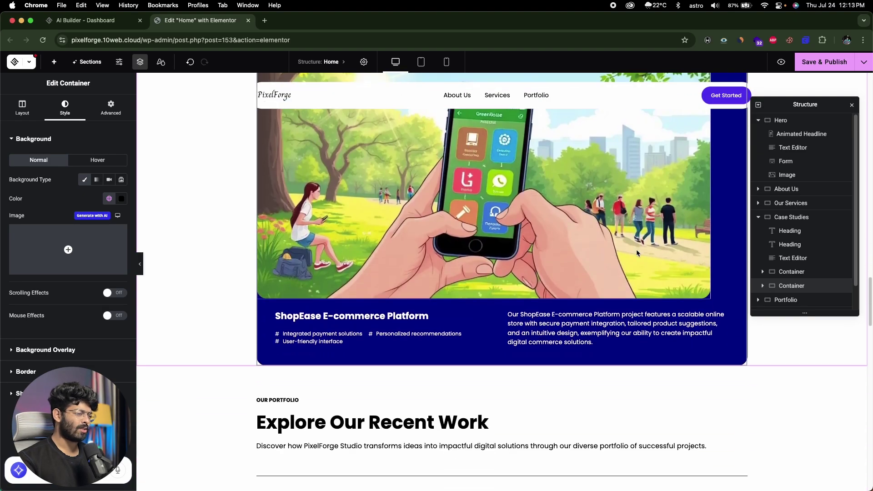
scroll(636, 253, "up", 12)
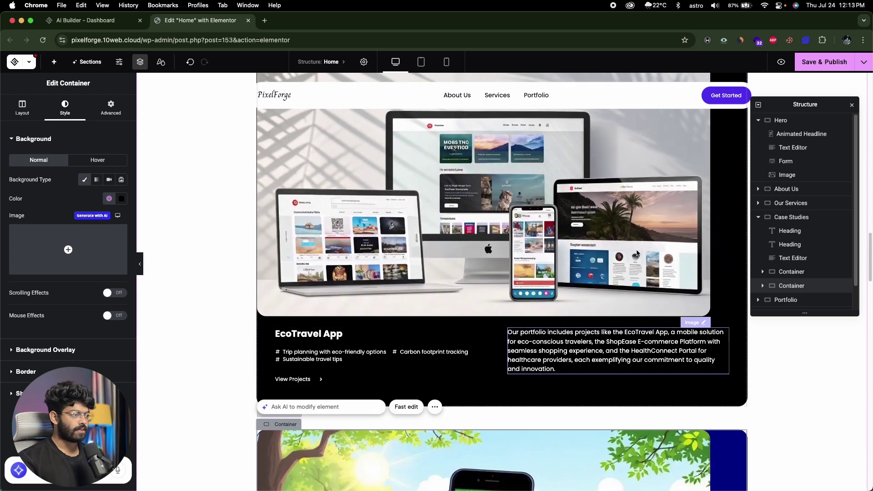
scroll(673, 236, "up", 4)
scroll(674, 245, "down", 8)
scroll(673, 249, "down", 10)
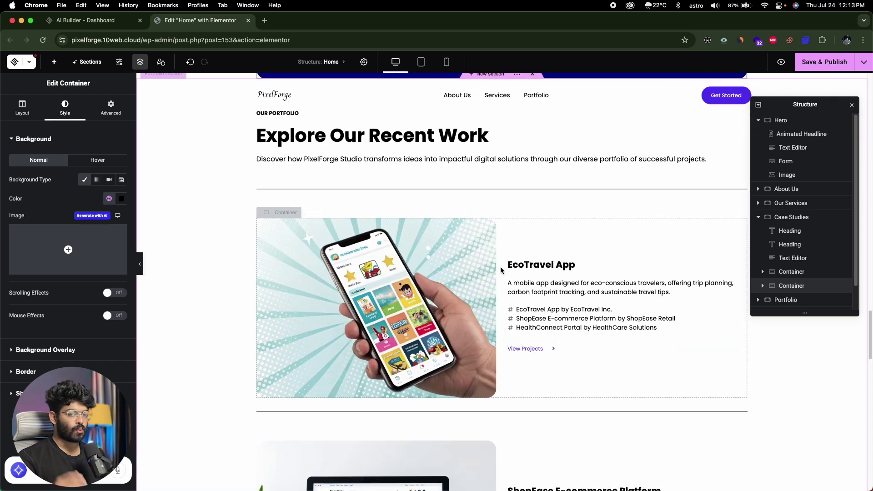
scroll(501, 270, "down", 2)
scroll(432, 296, "up", 10)
Step: Select the ShopEase image and the Explore Our Recent Work heading while scrolling the portfolio area
left_click(365, 306)
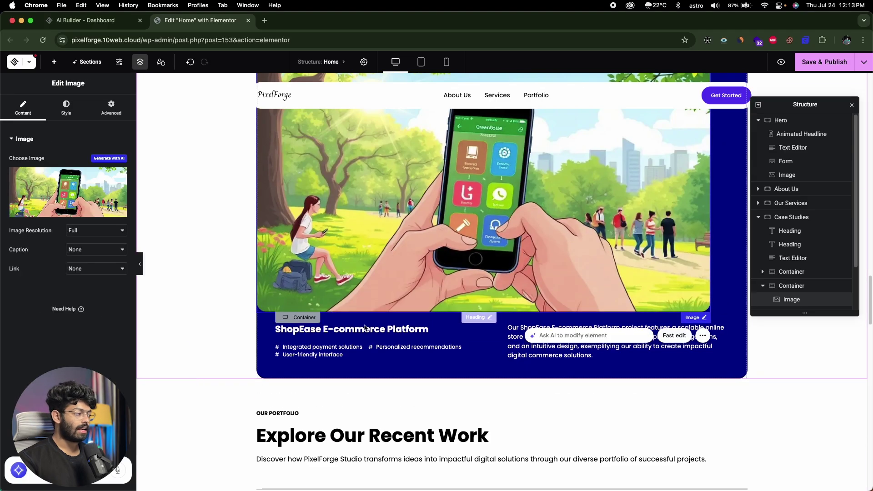
scroll(366, 328, "down", 2)
mouse_move(75, 218)
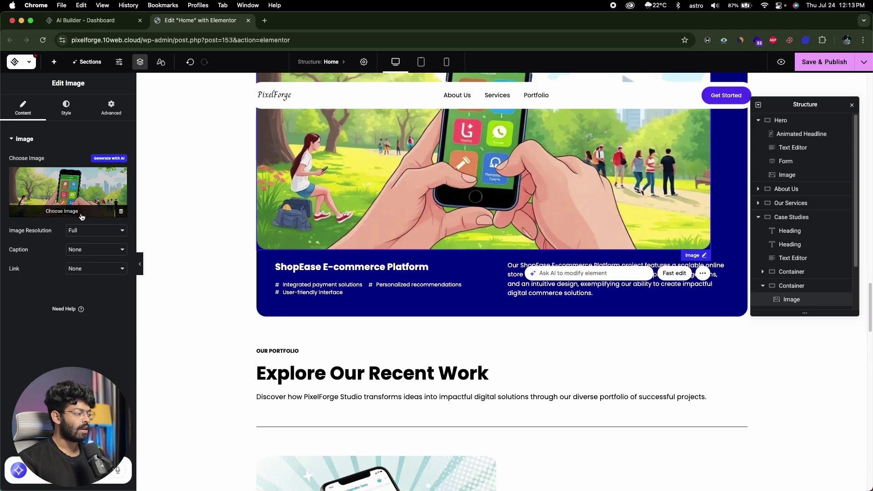
scroll(538, 207, "down", 3)
left_click(538, 207)
scroll(648, 219, "up", 1)
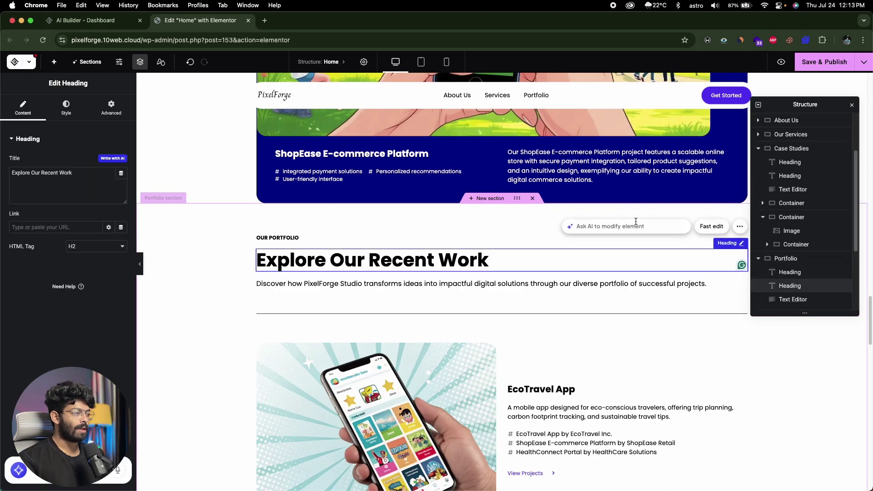
scroll(432, 268, "up", 5)
left_click(431, 270)
scroll(431, 270, "up", 10)
scroll(431, 269, "down", 5)
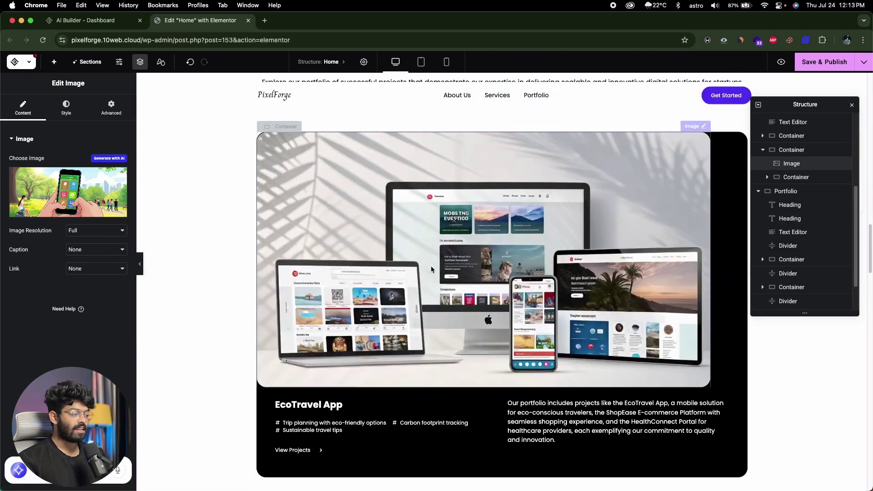
scroll(431, 270, "down", 5)
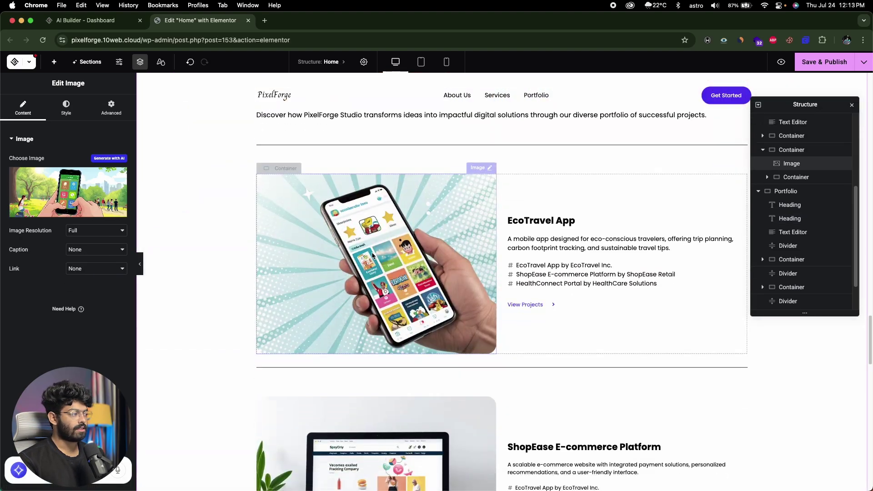
Step: Replace the EcoTravel App portfolio image with the hand-holding-phone picture from the Media Library
left_click(376, 242)
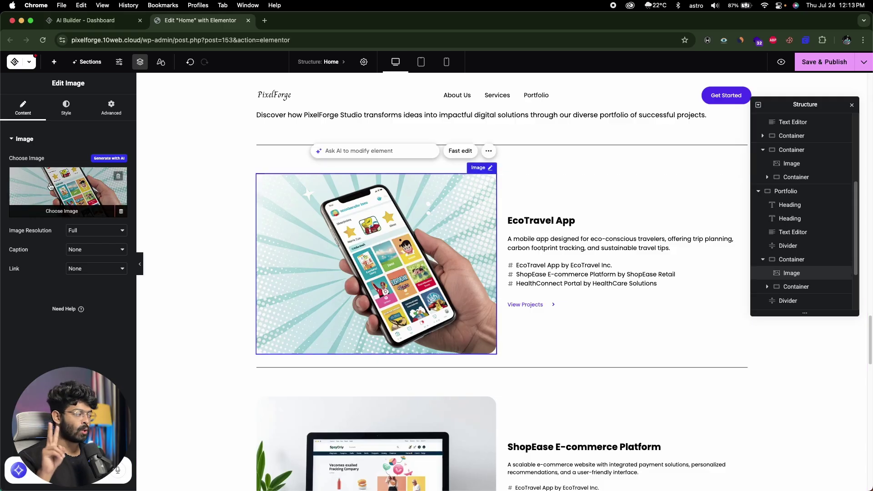
left_click(63, 211)
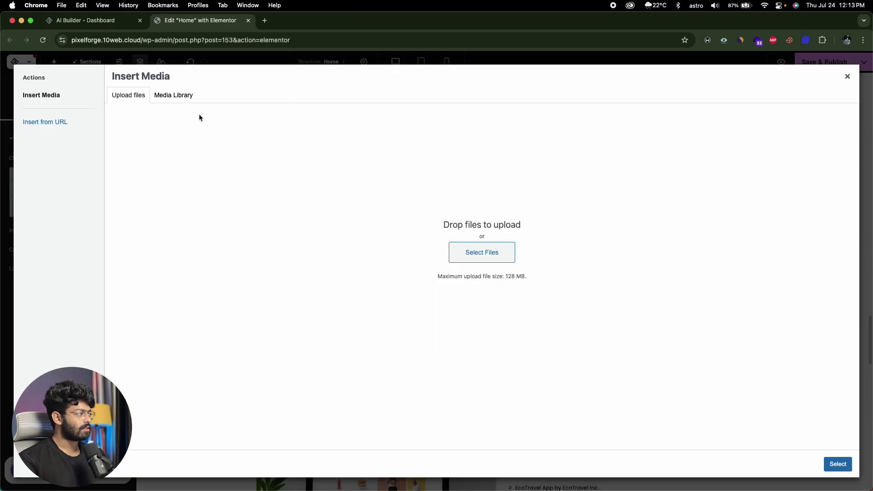
left_click(178, 95)
scroll(357, 228, "down", 6)
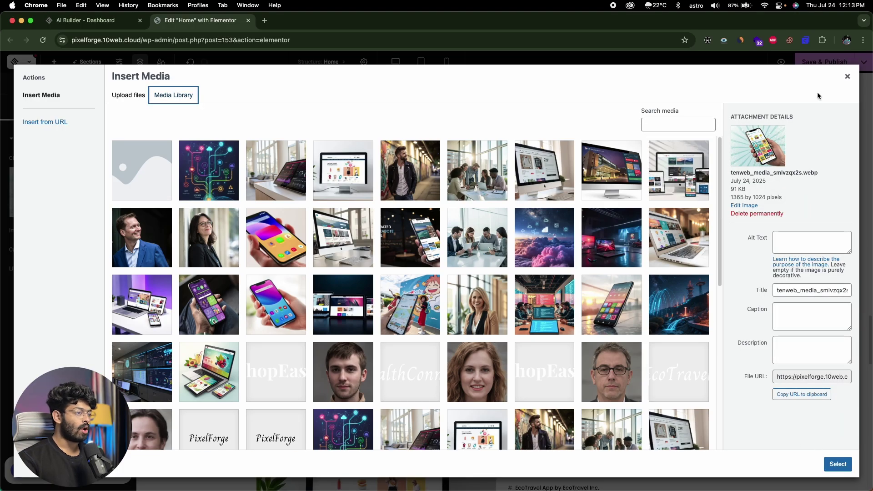
left_click(848, 78)
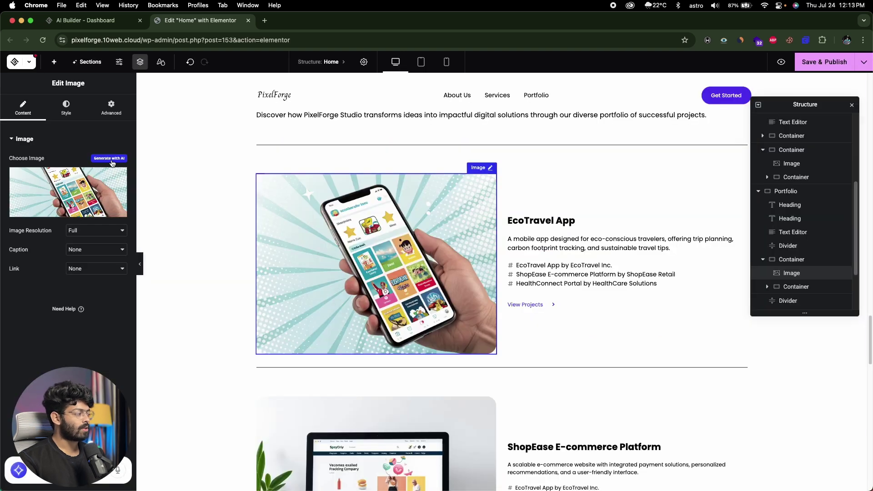
Step: Open the AI image generator, then close it without keeping any generated images
left_click(110, 158)
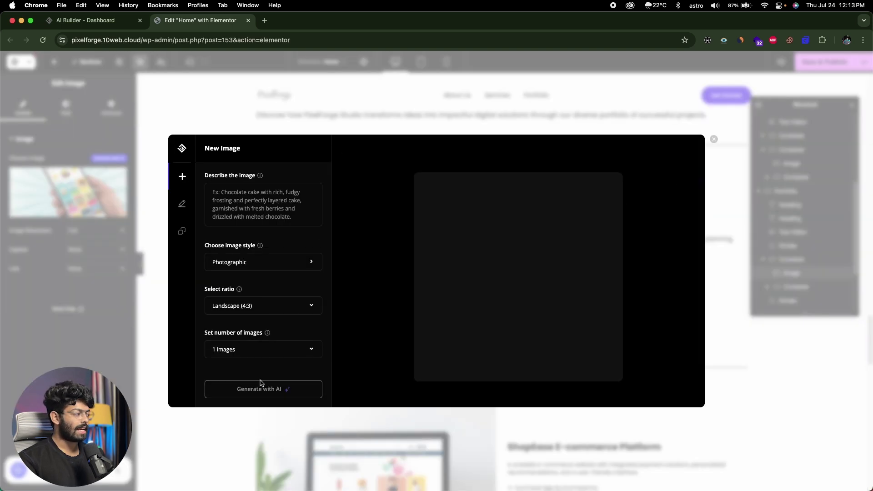
left_click(714, 139)
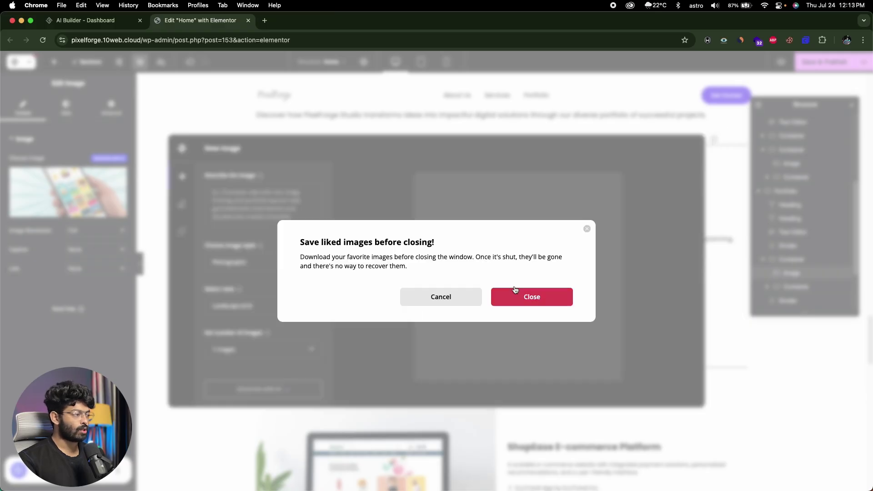
left_click(500, 302)
left_click(196, 312)
scroll(195, 312, "down", 5)
scroll(195, 309, "up", 20)
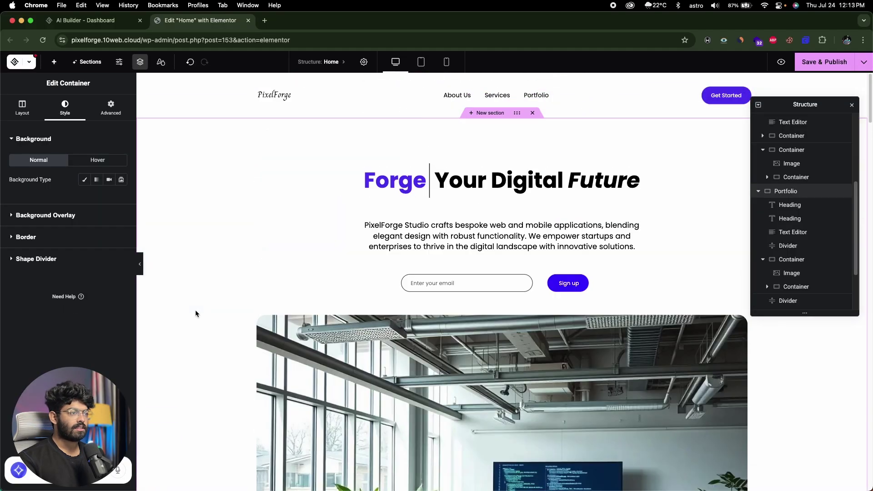
Step: Publish the Home page changes and load the site's address in a new browser tab
left_click(821, 68)
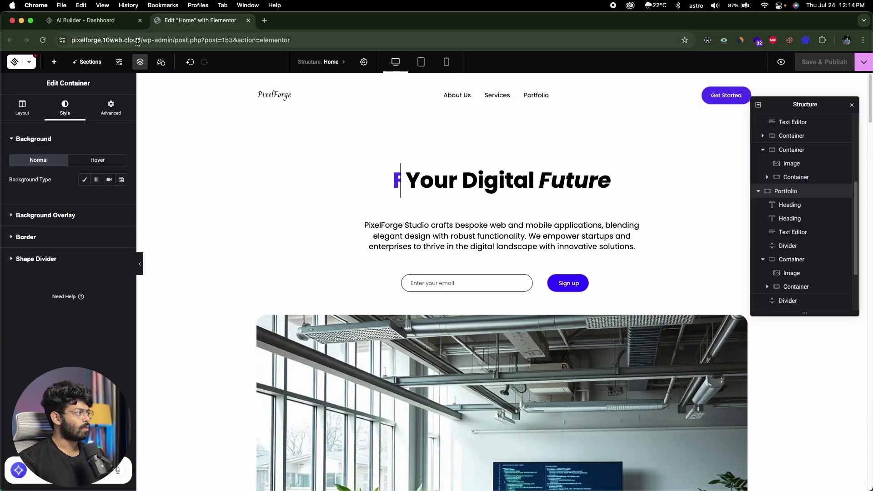
left_click_drag(140, 41, 70, 40)
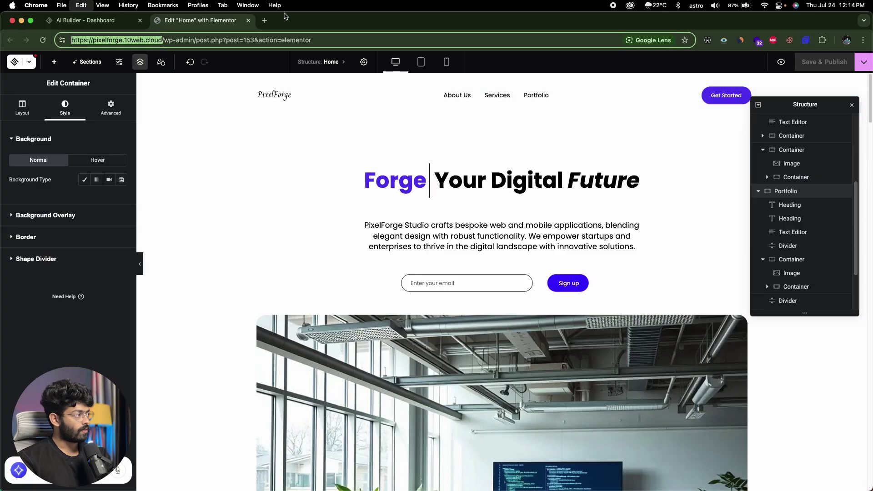
key("super+c")
left_click(264, 20)
key("super+v")
key("Return")
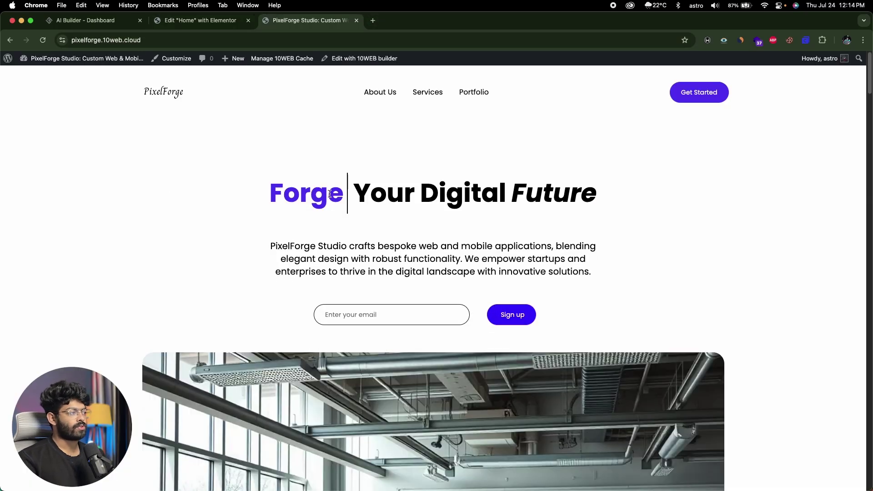
Step: Scroll the live PixelForge homepage through to the map and footer, then go to About Us
scroll(185, 226, "down", 3)
scroll(186, 228, "down", 15)
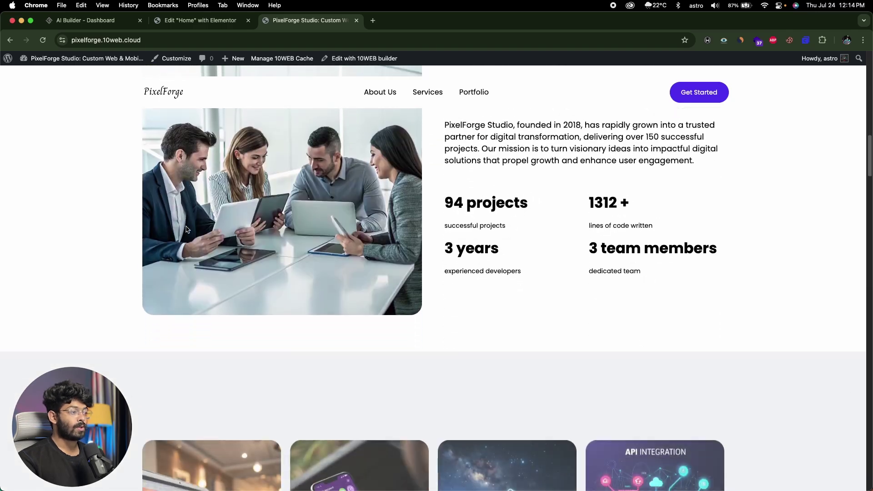
scroll(187, 229, "down", 8)
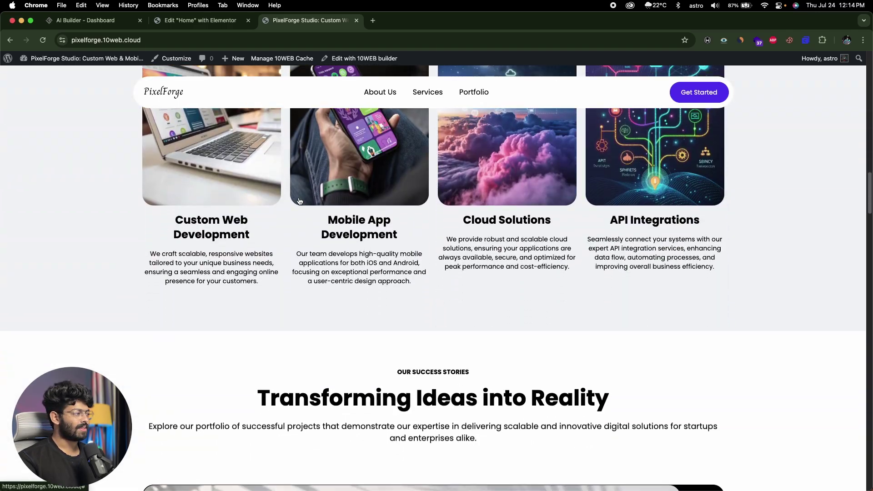
scroll(299, 201, "down", 20)
scroll(299, 201, "down", 20)
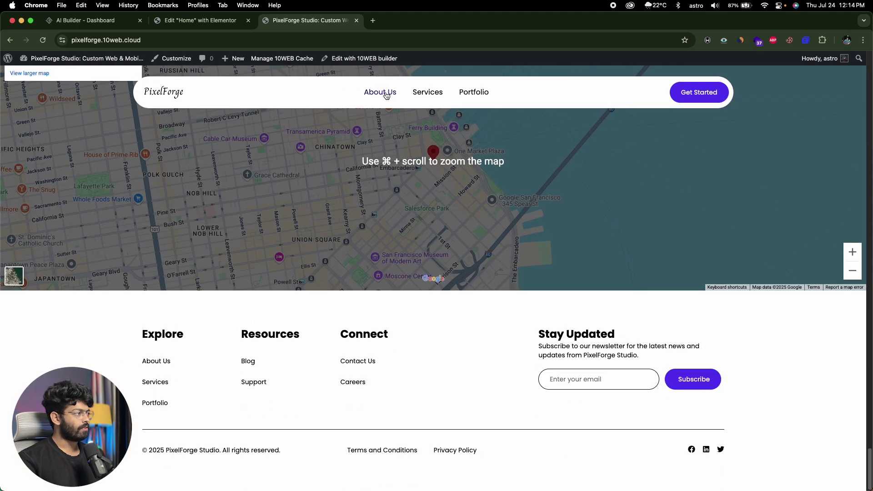
left_click(380, 93)
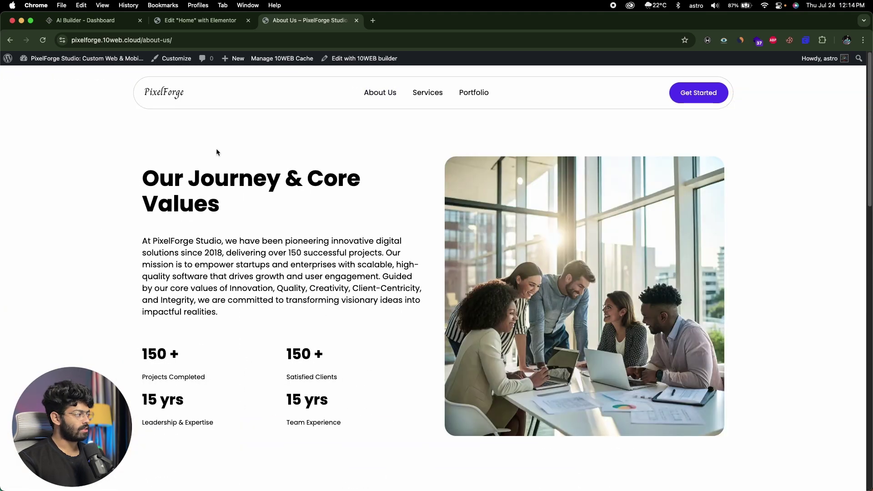
Step: Scroll through the live About Us page
scroll(80, 232, "down", 10)
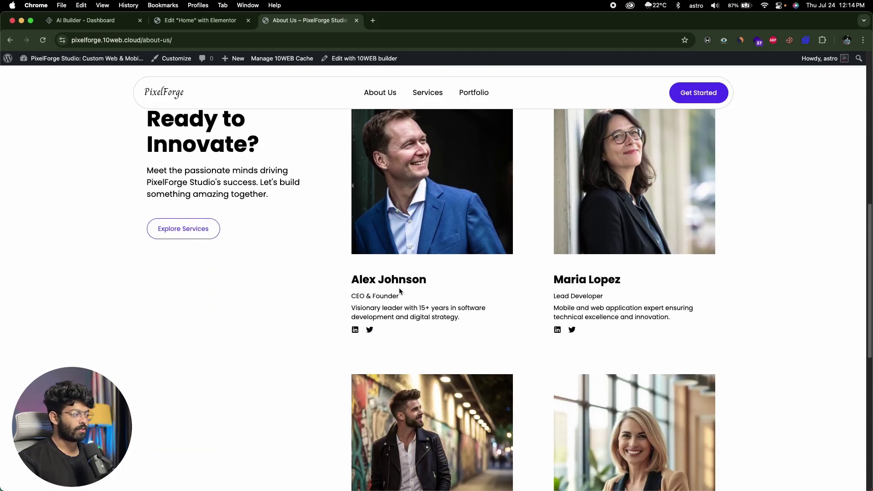
scroll(400, 291, "down", 7)
scroll(397, 348, "up", 2)
Step: View the Services page, briefly selecting the word Expertise in its heading while scrolling
left_click(428, 93)
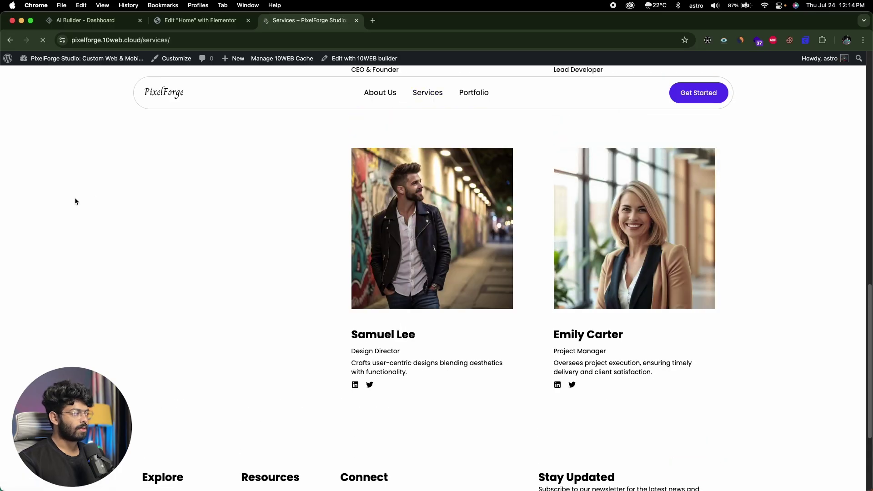
double_click(294, 182)
left_click(322, 185)
left_click_drag(280, 181, 358, 179)
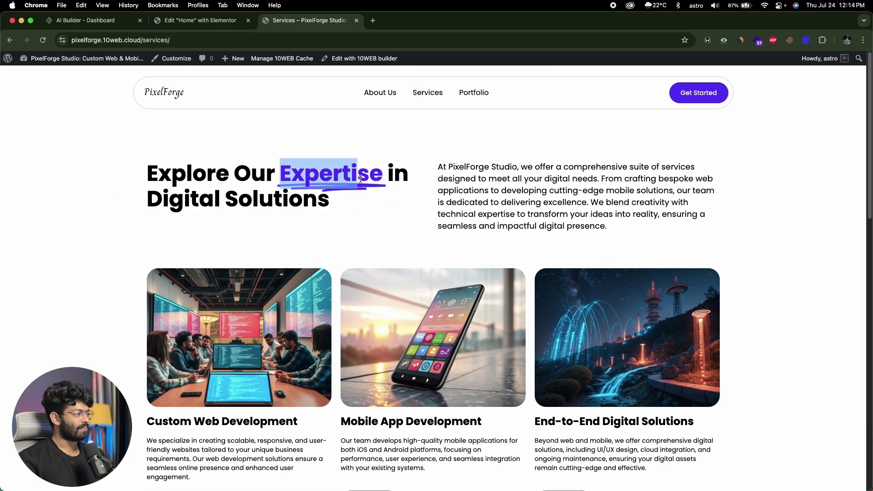
left_click(515, 180)
scroll(515, 181, "down", 5)
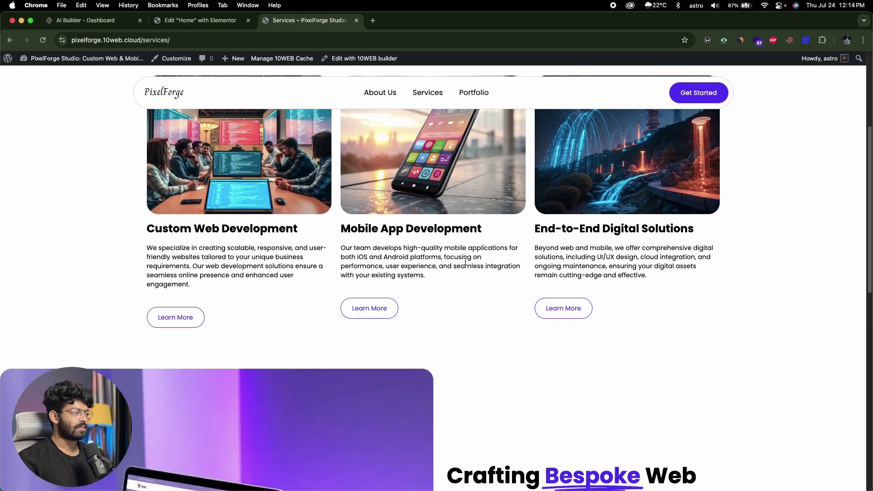
scroll(452, 270, "up", 3)
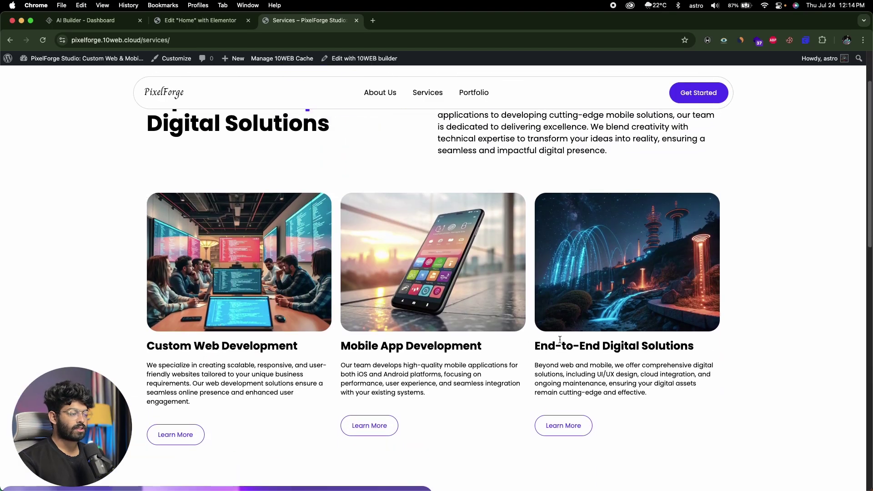
scroll(559, 340, "down", 10)
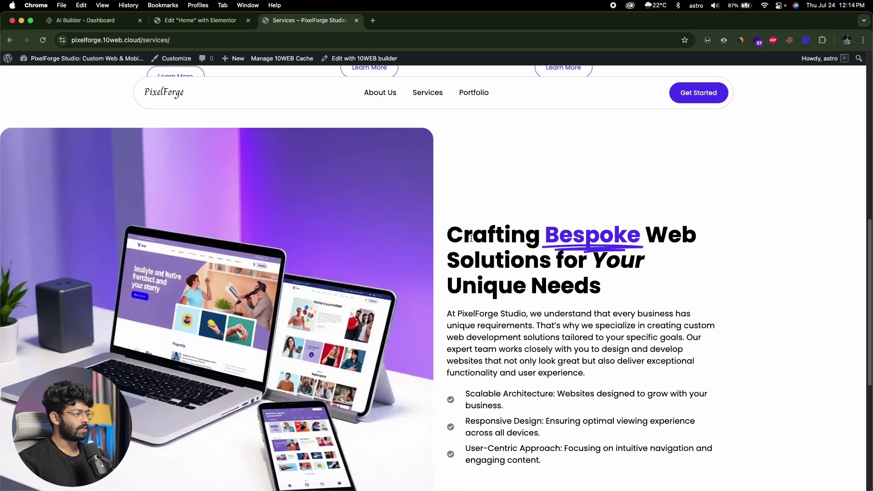
scroll(471, 238, "down", 10)
scroll(471, 241, "up", 13)
scroll(471, 241, "up", 8)
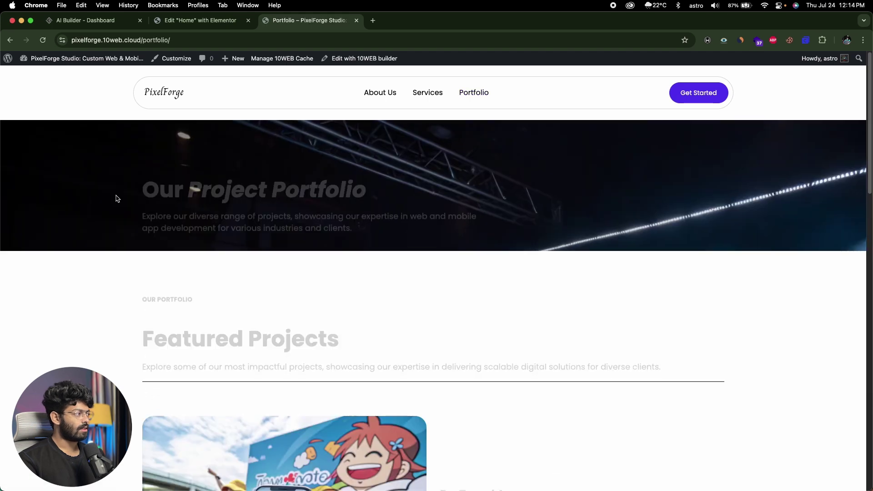
Step: Scroll the Portfolio page and view the Terms and Conditions page from the footer
scroll(431, 169, "down", 1)
scroll(431, 168, "down", 20)
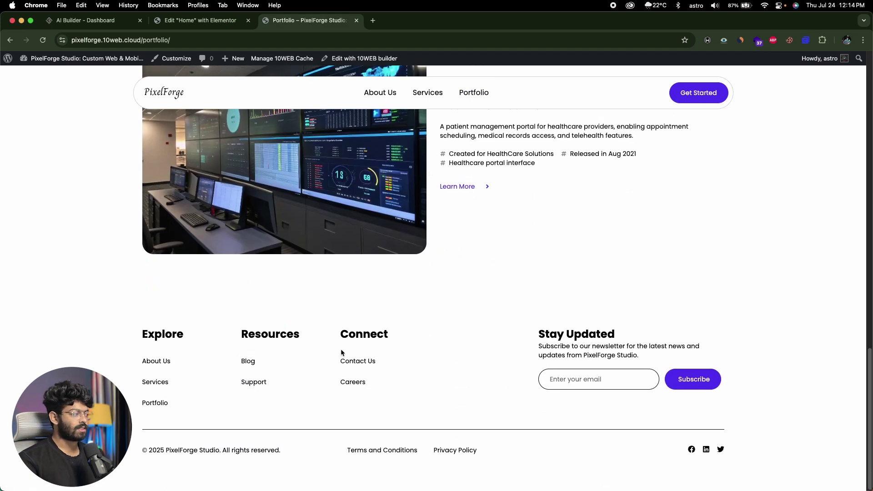
left_click(371, 453)
scroll(157, 197, "down", 15)
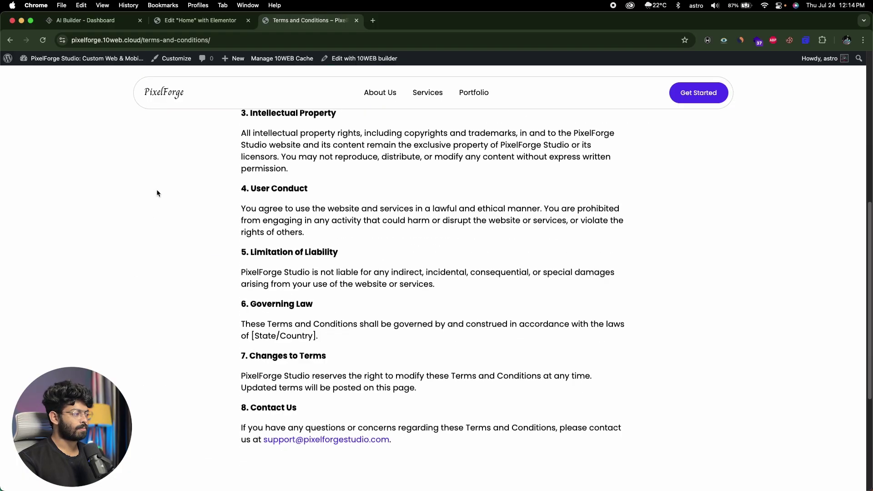
Step: View the Privacy Policy page, then follow the footer Contact Us and Careers links
left_click(458, 452)
scroll(94, 226, "down", 15)
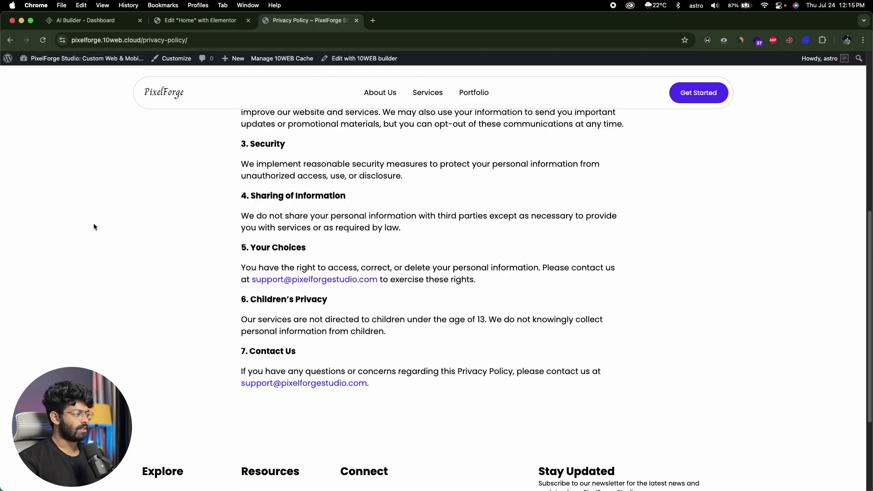
left_click(349, 360)
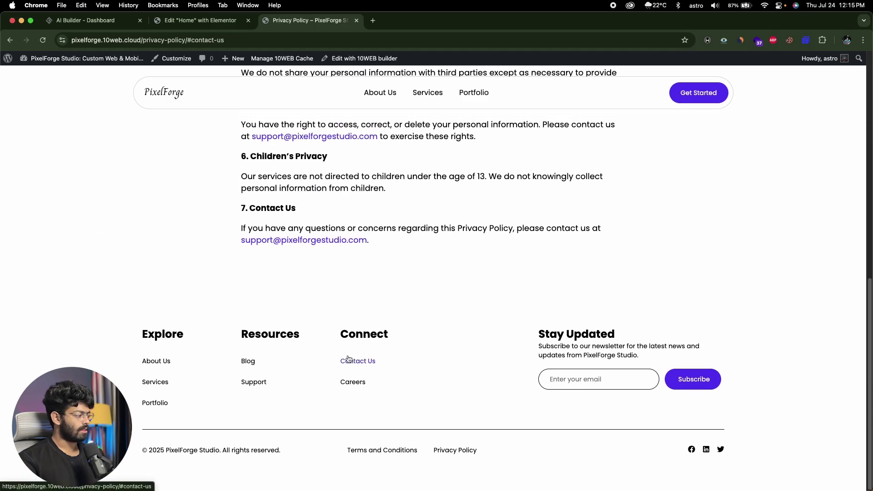
left_click(348, 381)
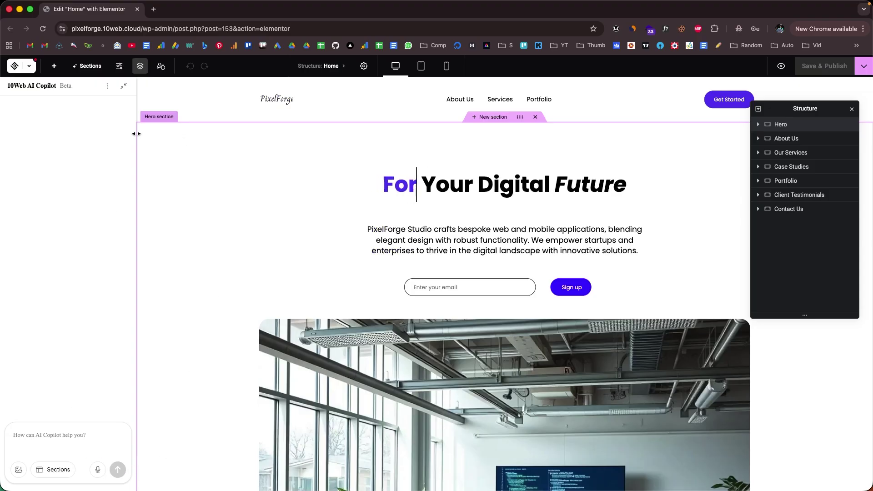
left_click(124, 86)
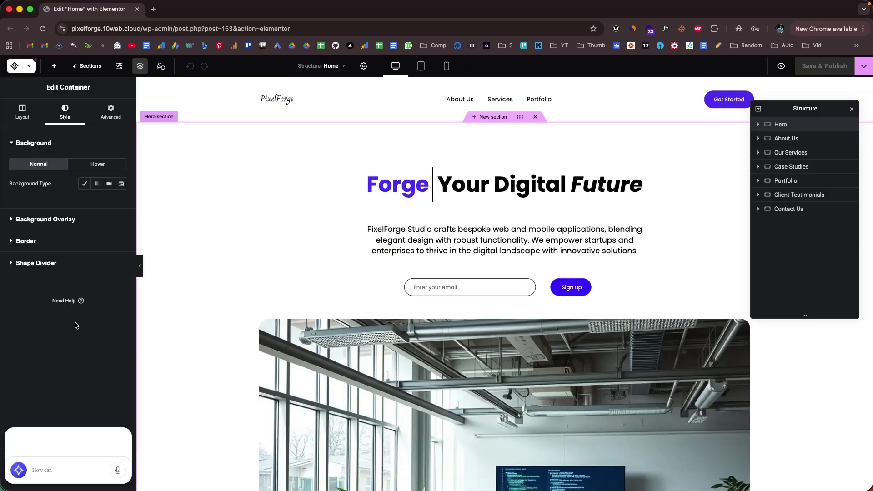
left_click(17, 477)
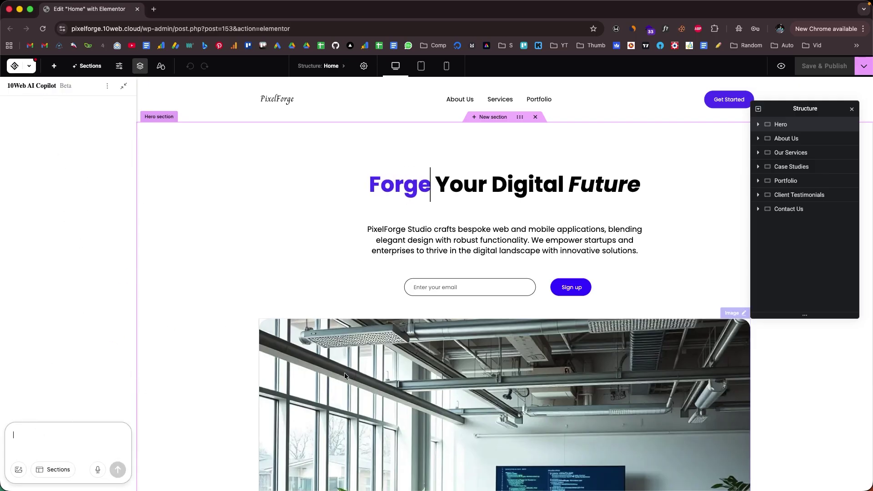
scroll(299, 307, "down", 5)
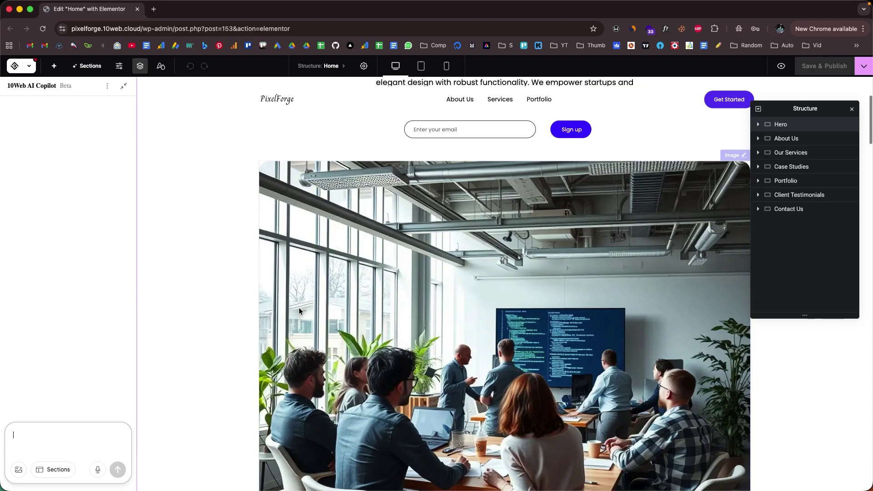
scroll(299, 308, "up", 5)
left_click(375, 253)
scroll(296, 251, "down", 5)
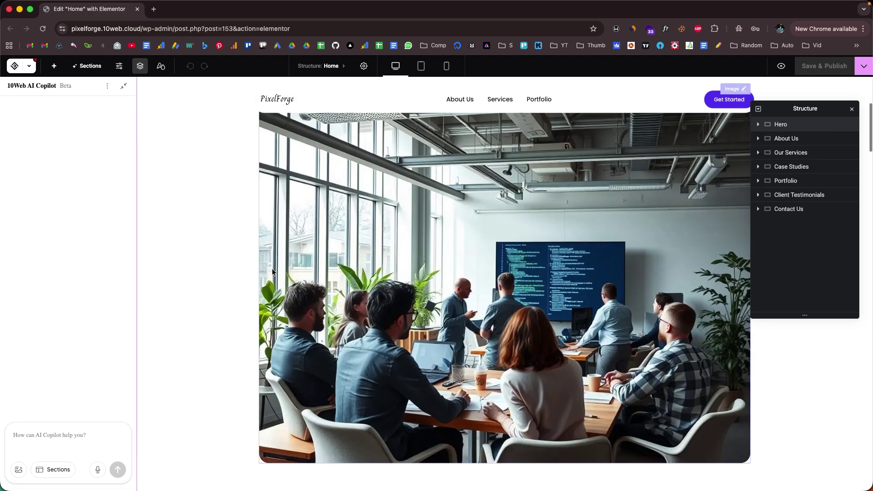
scroll(251, 312, "down", 2)
scroll(251, 309, "up", 7)
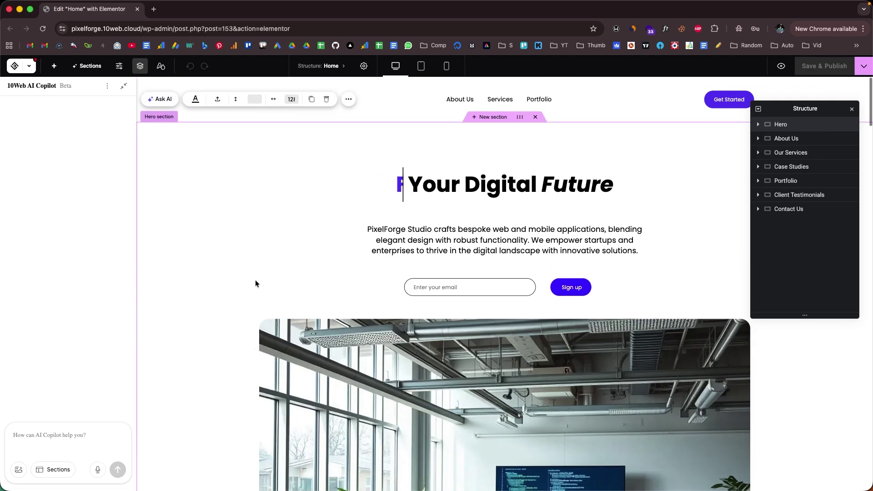
scroll(250, 281, "down", 7)
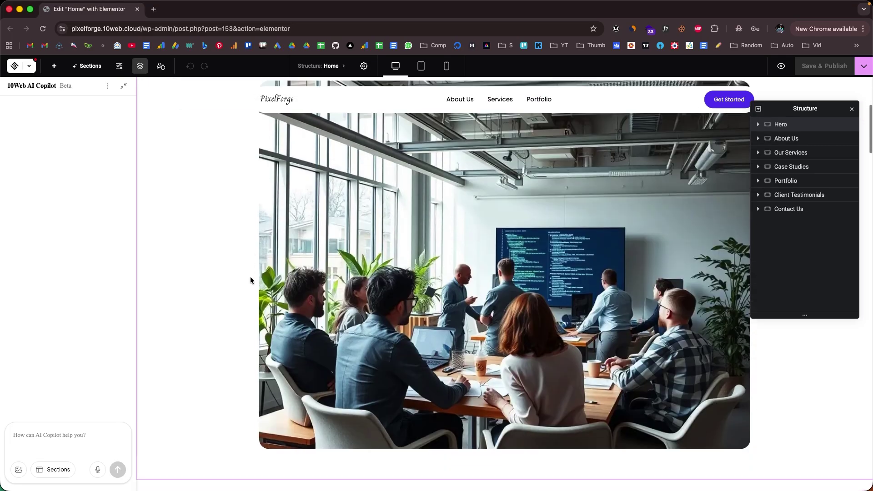
scroll(250, 280, "up", 7)
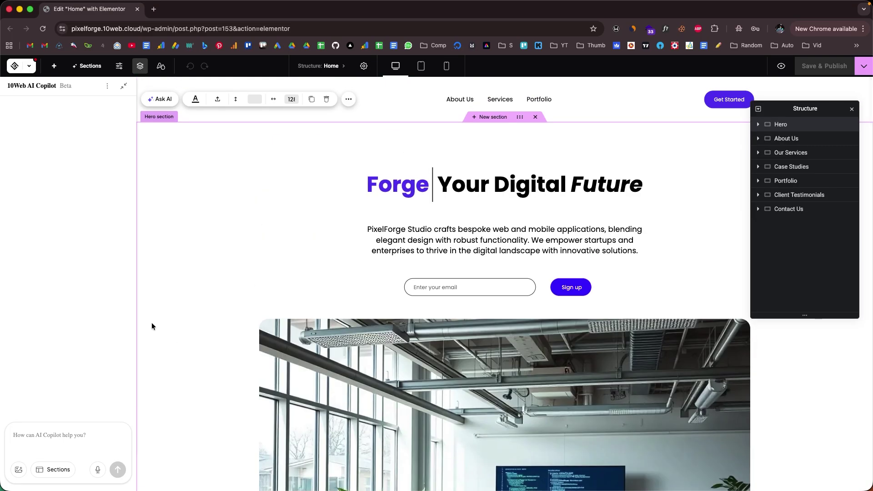
left_click(71, 449)
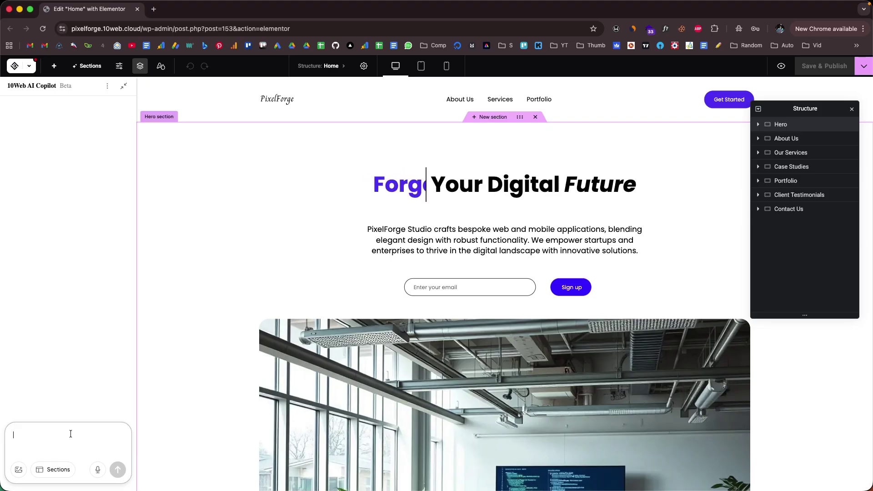
Step: Send AI Copilot a pasted request to make the hero section modern and sleek
type("I don't really like the current hero section that we have on the landing page. Could you please completely redesign the page and make it more modern and sleek?")
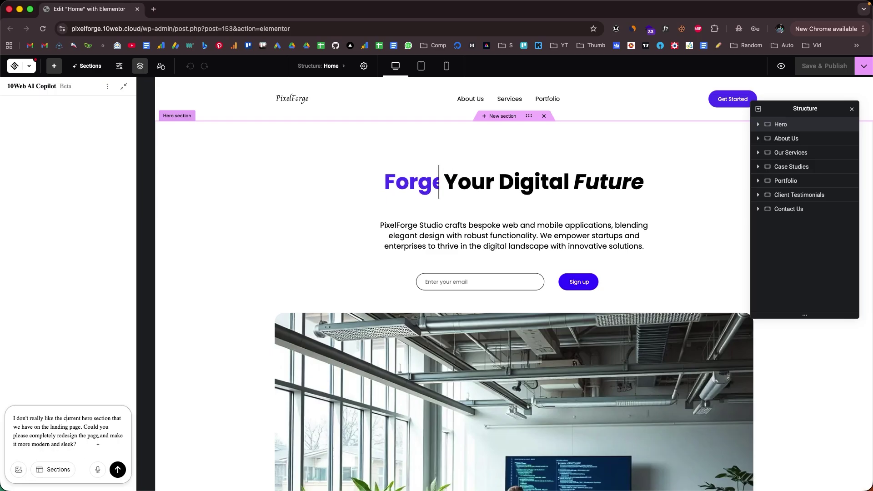
left_click(118, 469)
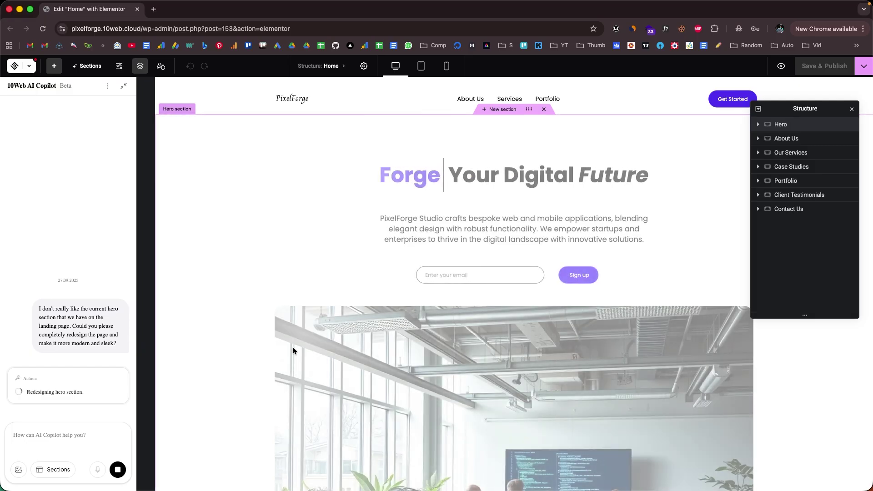
scroll(295, 346, "down", 4)
scroll(357, 359, "up", 4)
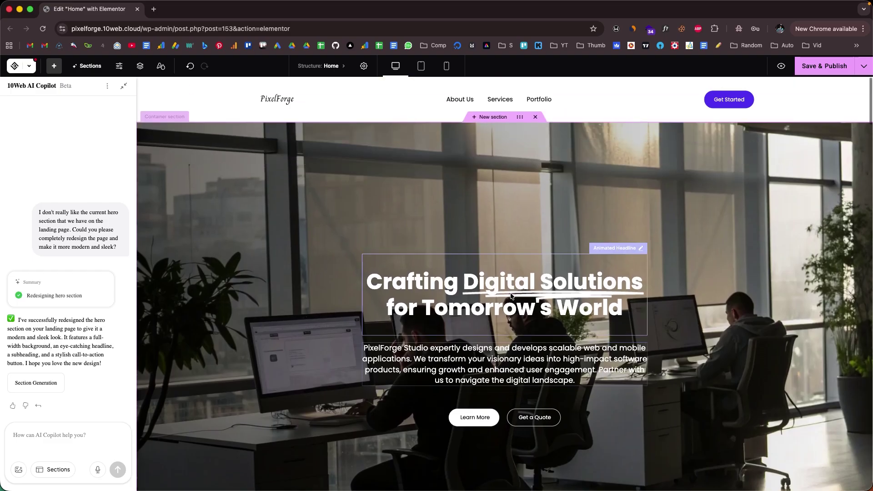
Step: Scroll to the four service cards and select the Our Services section
scroll(507, 302, "down", 7)
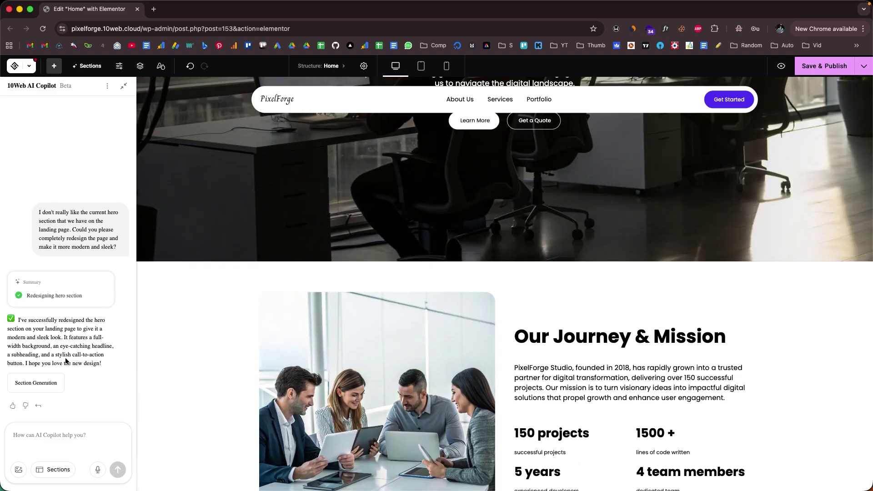
scroll(455, 321, "up", 6)
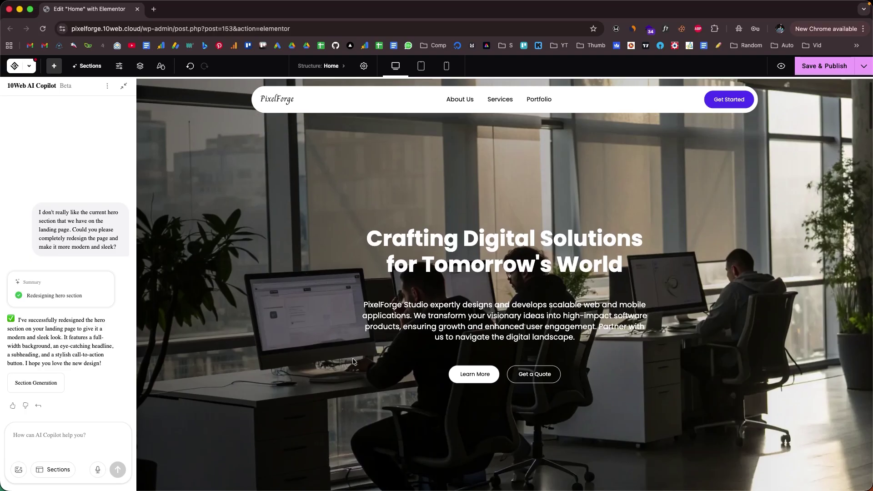
scroll(409, 338, "down", 2)
scroll(409, 338, "down", 12)
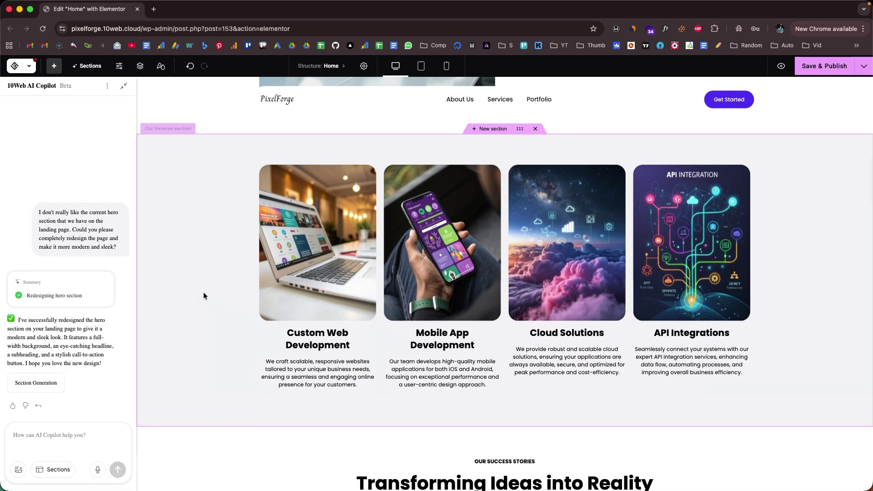
left_click(194, 251)
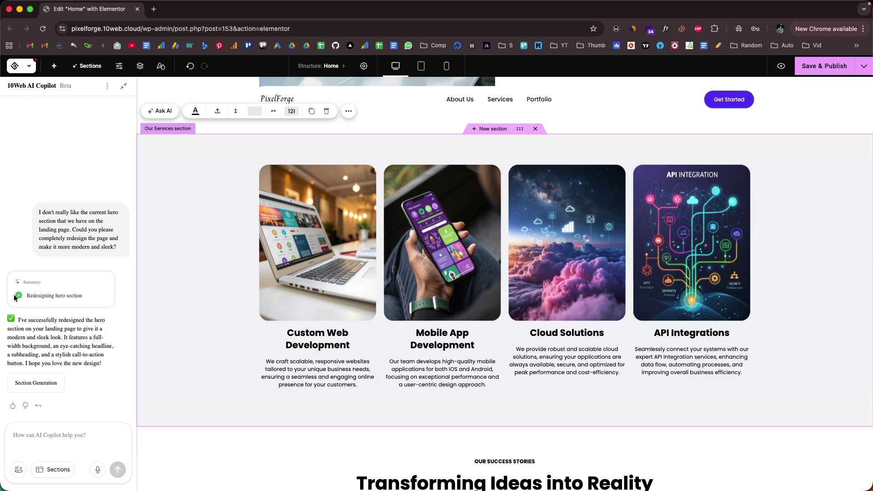
Step: Ask AI for a blue gradient background on Our Services; it renders pink-to-magenta
left_click(161, 111)
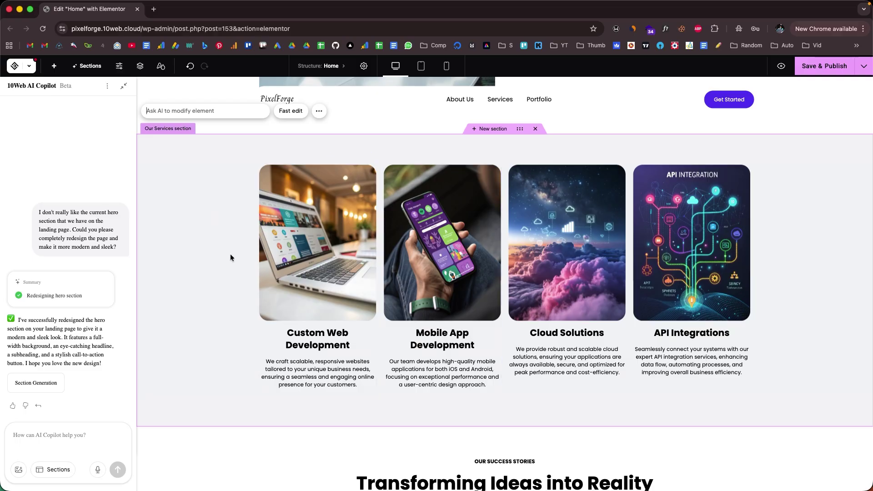
type("So can you please change the background of this section to some variations of blue gradient?")
key("Return")
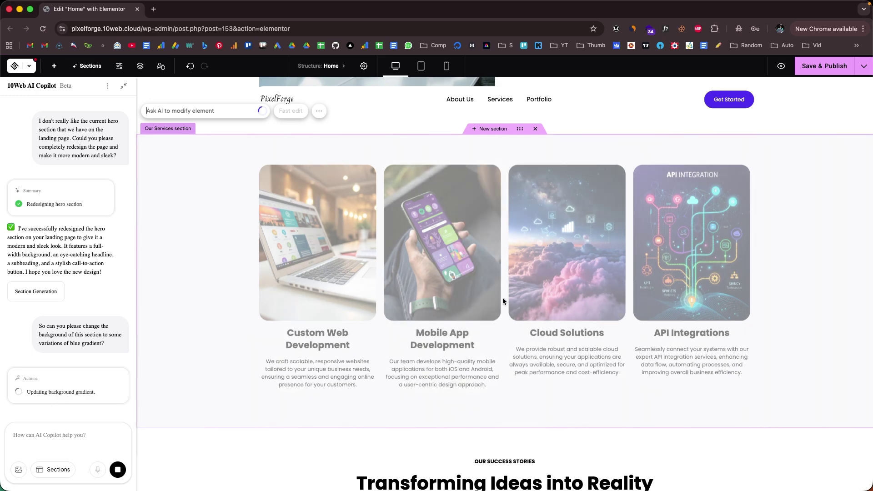
scroll(184, 318, "down", 4)
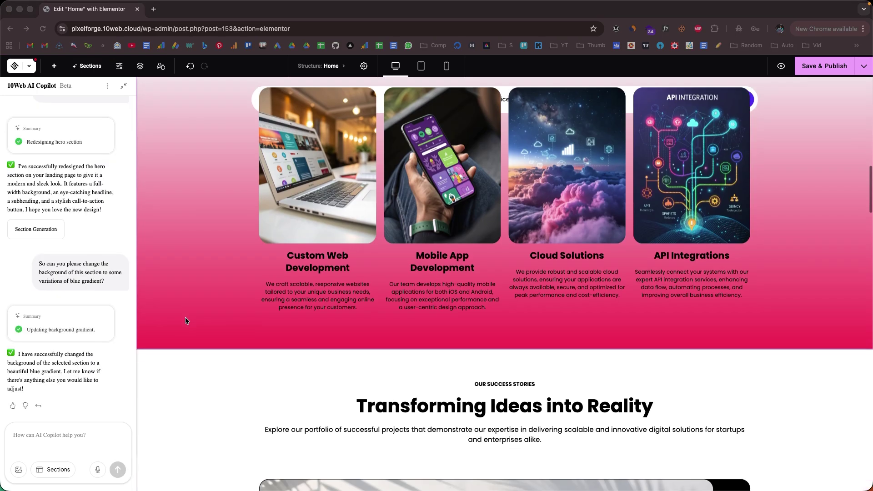
Step: Review the gradient wording of the earlier request in the Copilot chat
scroll(180, 322, "up", 3)
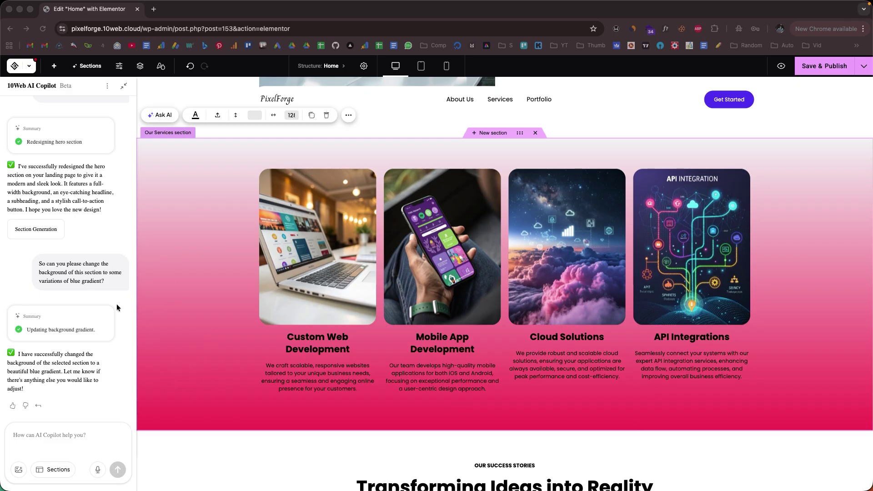
left_click_drag(96, 282, 82, 281)
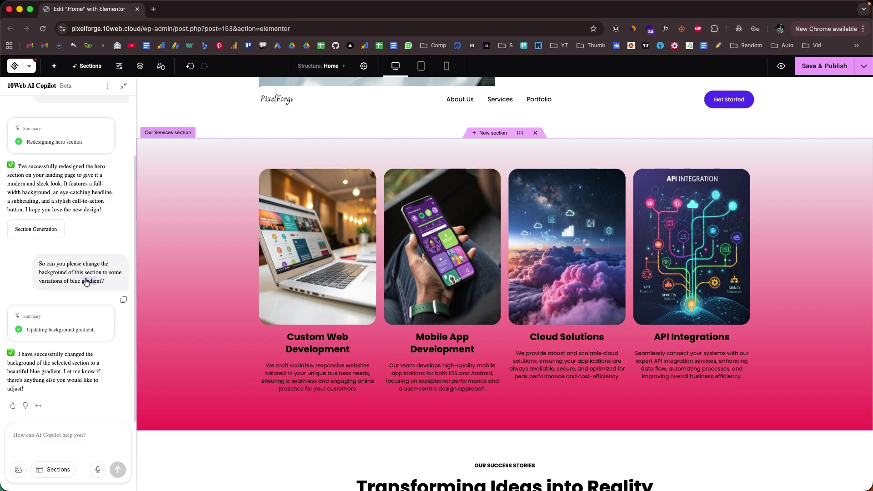
left_click(90, 358)
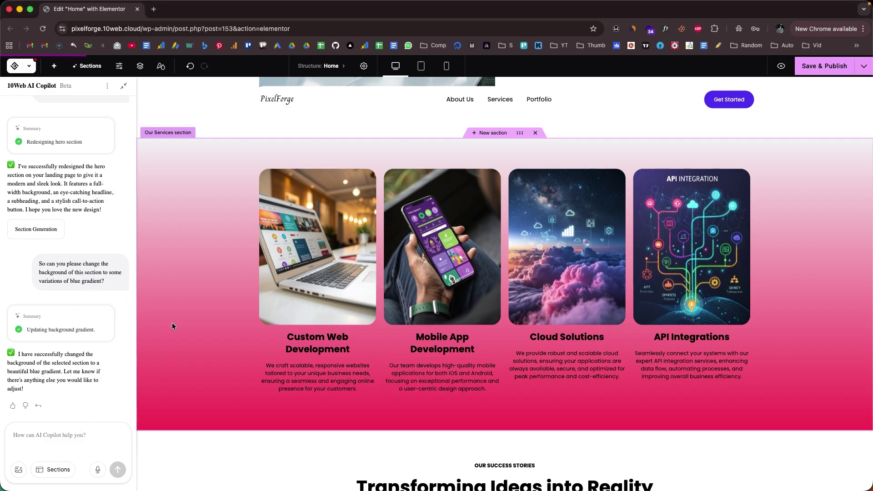
Step: Scroll to the portfolio and select the EcoTravel image and the EcoTravel App heading
scroll(195, 299, "up", 2)
scroll(198, 301, "down", 3)
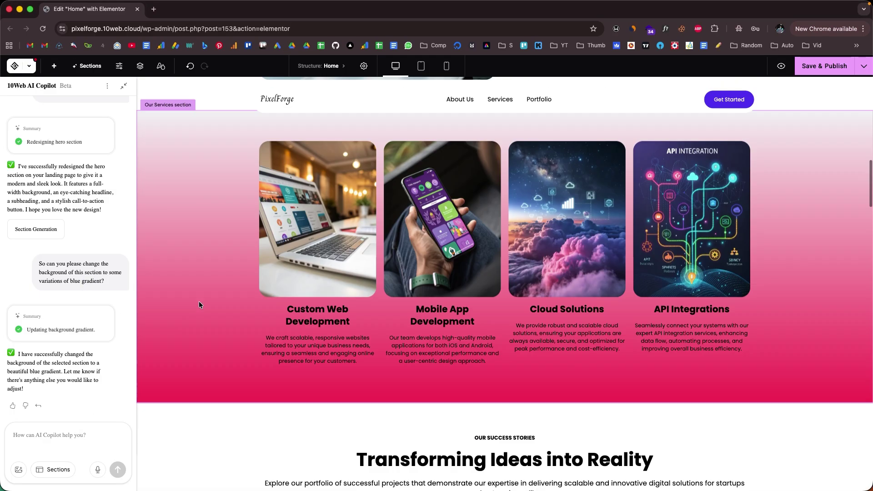
scroll(228, 326, "down", 5)
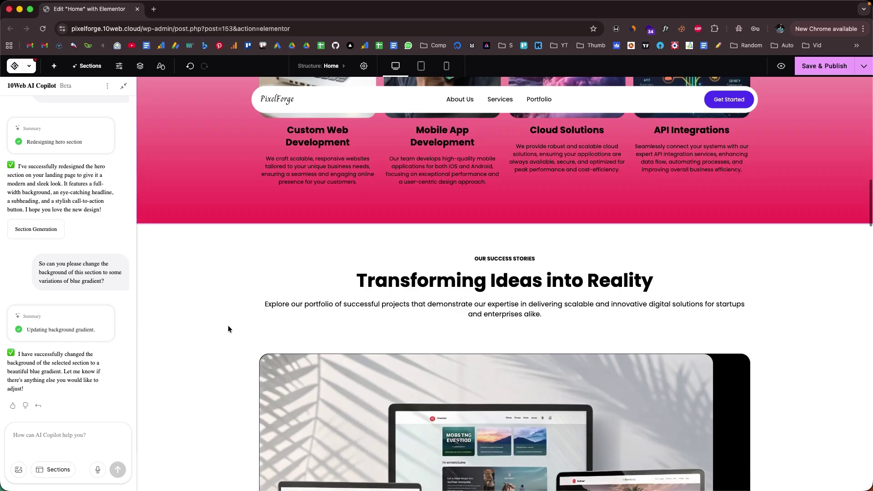
scroll(227, 325, "down", 10)
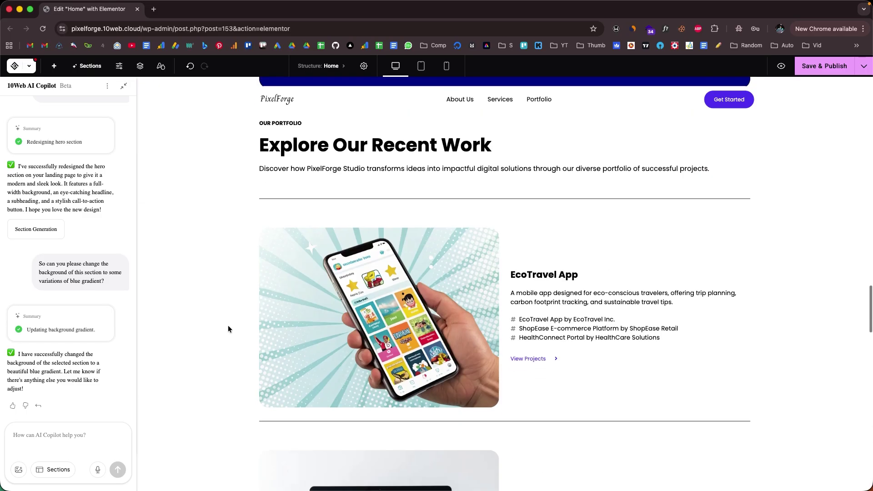
scroll(228, 325, "down", 10)
scroll(228, 325, "up", 13)
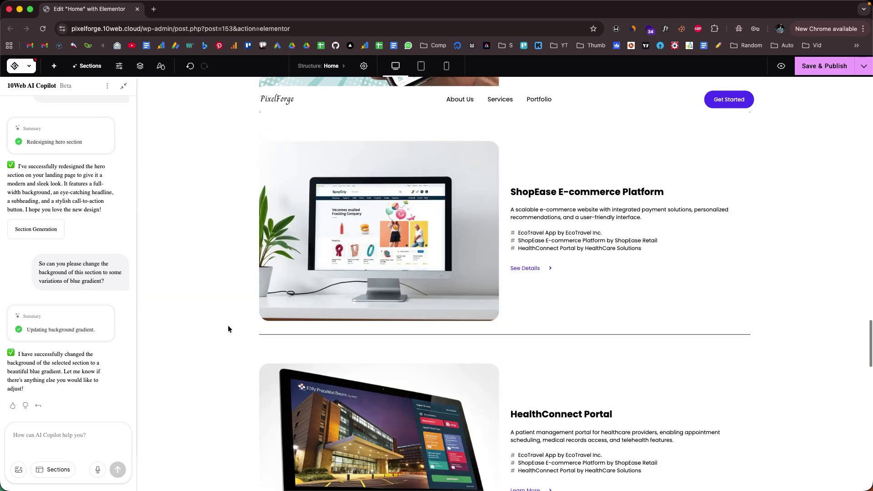
scroll(227, 325, "up", 3)
left_click(481, 288)
left_click(538, 278)
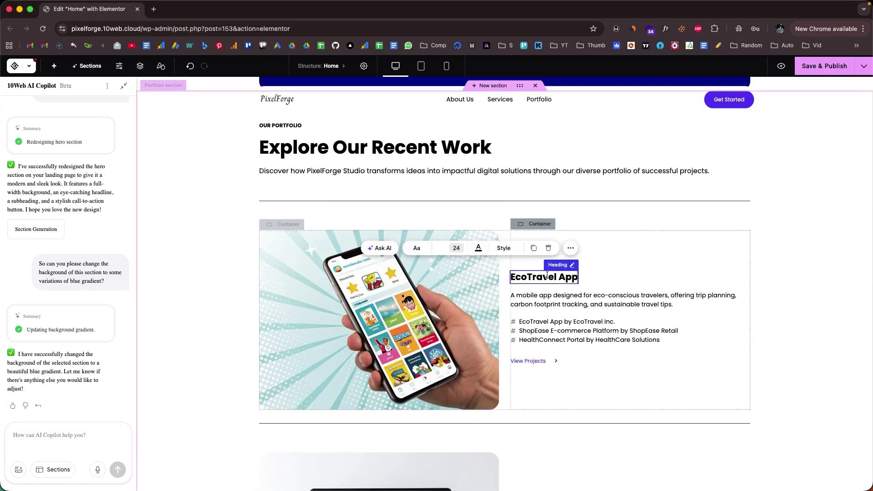
Step: Scroll through the live About Us page, its counters still loading at 0
scroll(239, 307, "up", 10)
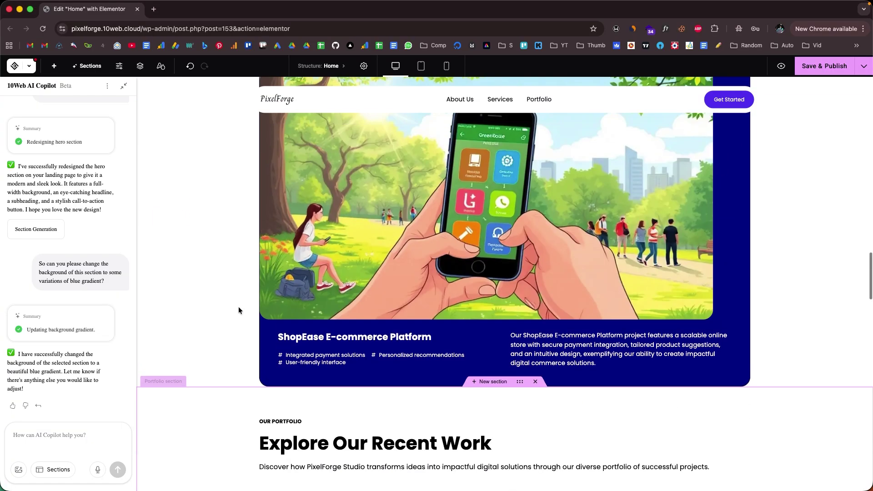
scroll(106, 245, "up", 2)
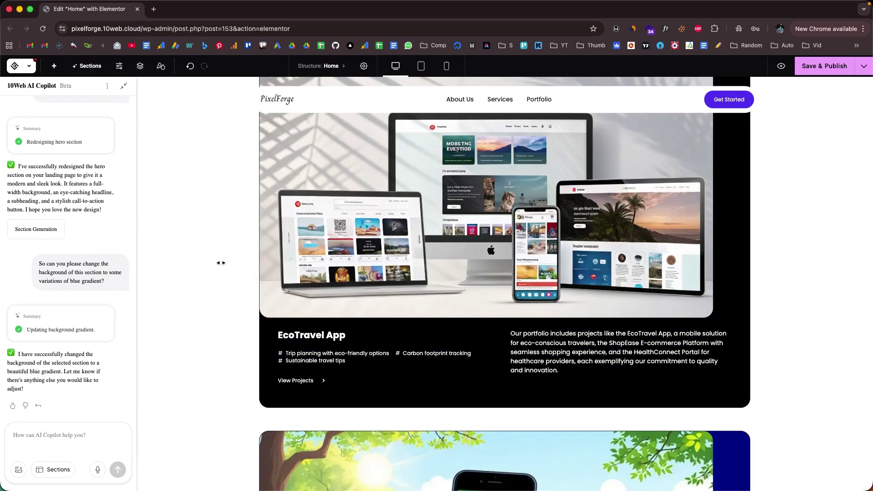
scroll(227, 279, "up", 10)
scroll(227, 280, "up", 15)
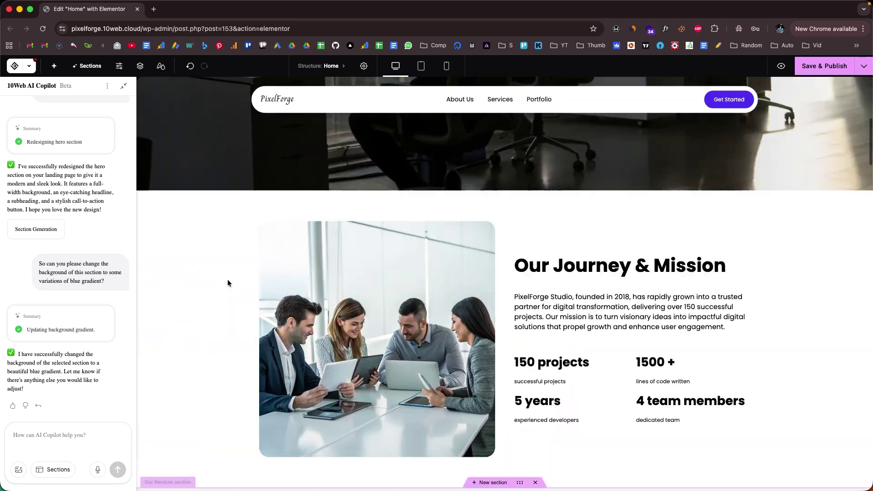
scroll(229, 281, "down", 5)
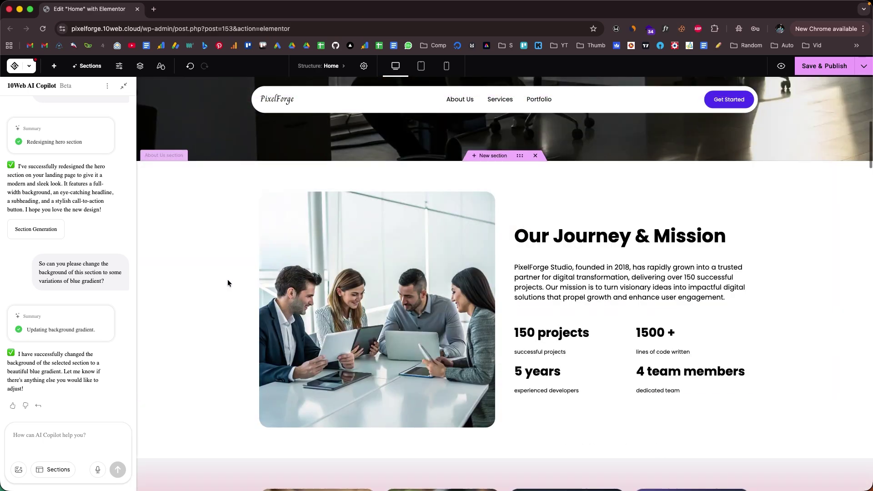
scroll(228, 281, "up", 9)
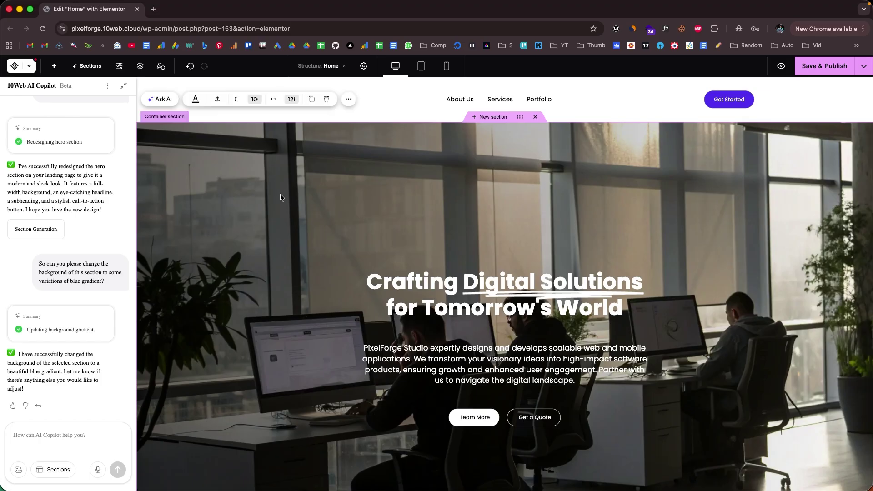
scroll(282, 198, "down", 3)
scroll(280, 194, "down", 5)
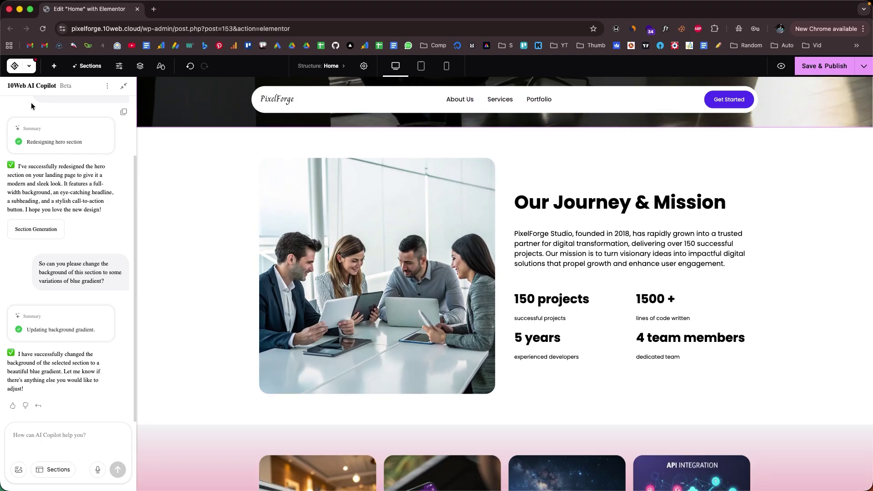
scroll(217, 238, "down", 9)
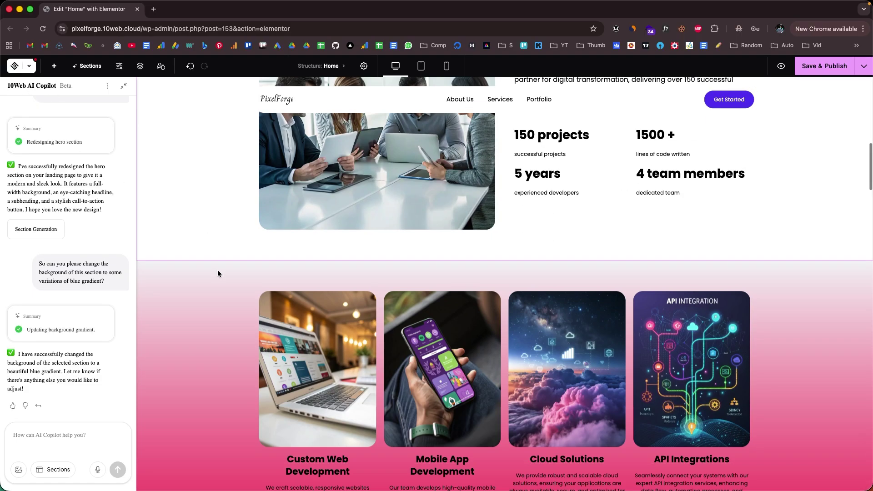
scroll(216, 328, "down", 15)
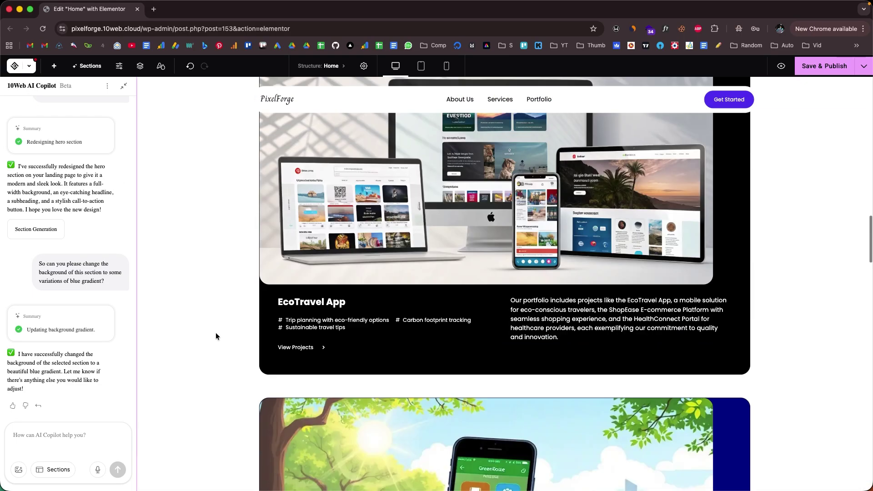
scroll(201, 285, "down", 3)
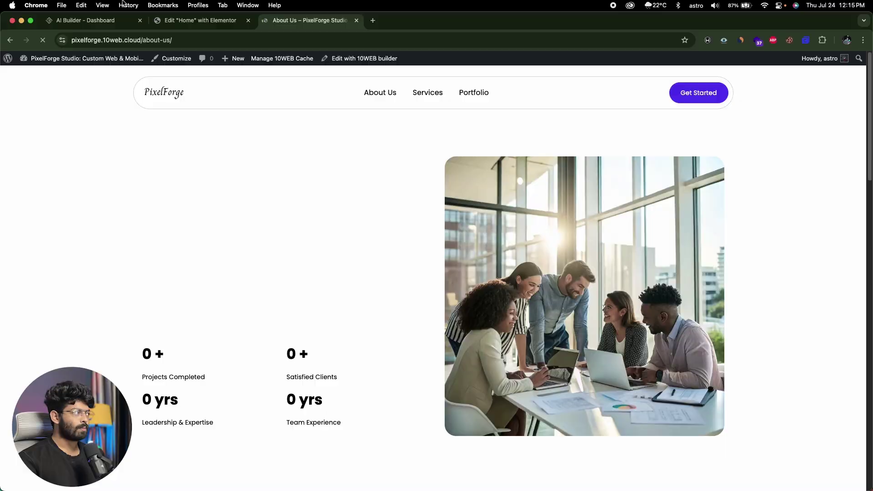
Step: Start an AI-generated page from the AI Builder page list, then return to the Overview dashboard
left_click(87, 20)
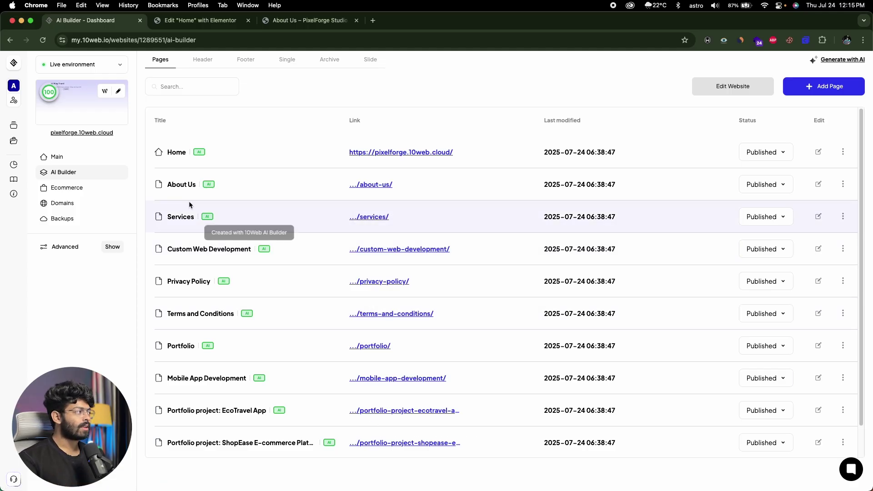
left_click(832, 87)
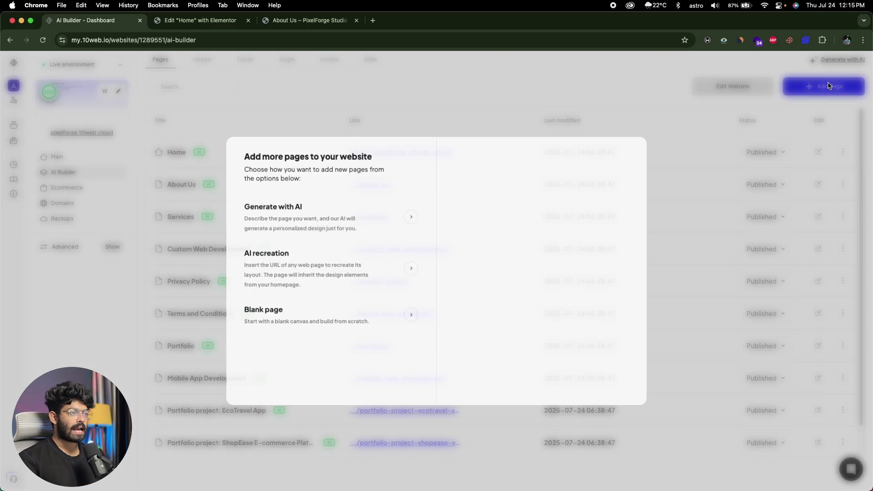
left_click(299, 220)
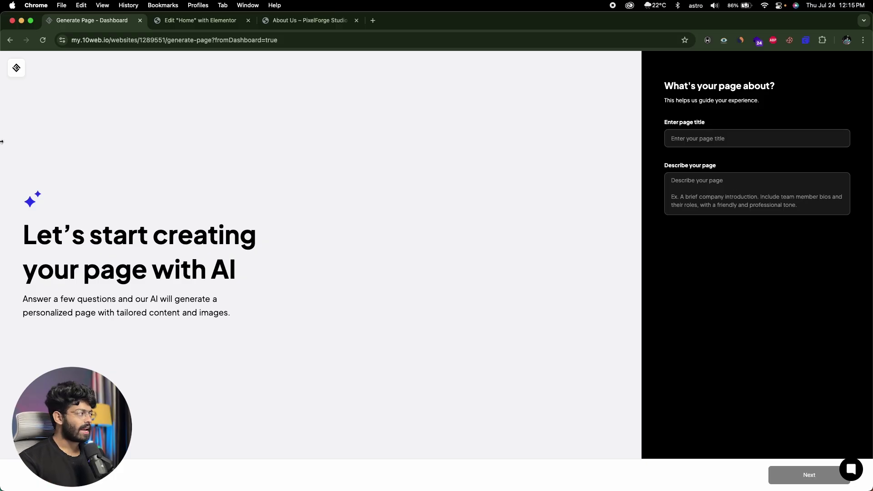
left_click(9, 42)
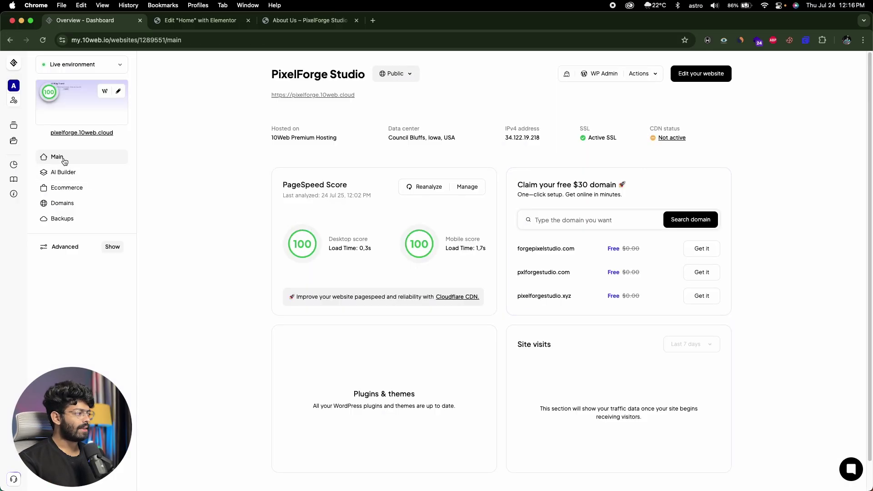
Step: Open the site's Domains settings and browse the free domain suggestions
scroll(262, 302, "down", 2)
scroll(262, 302, "up", 2)
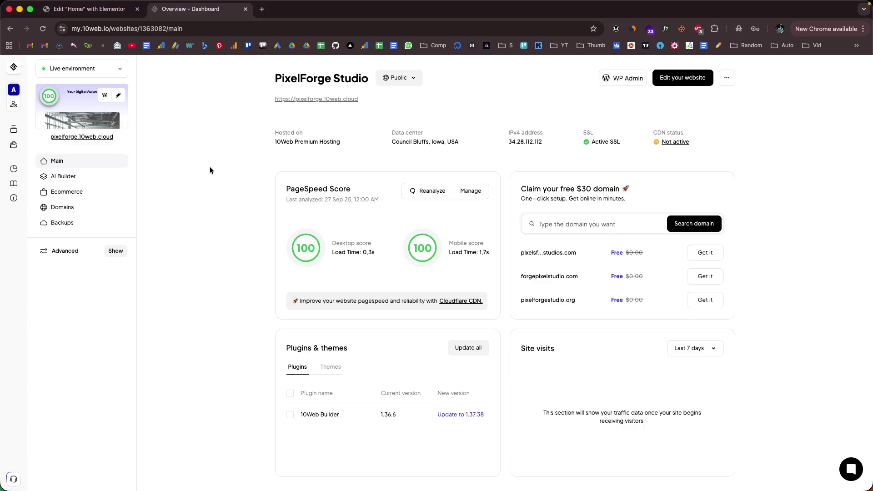
left_click(643, 225)
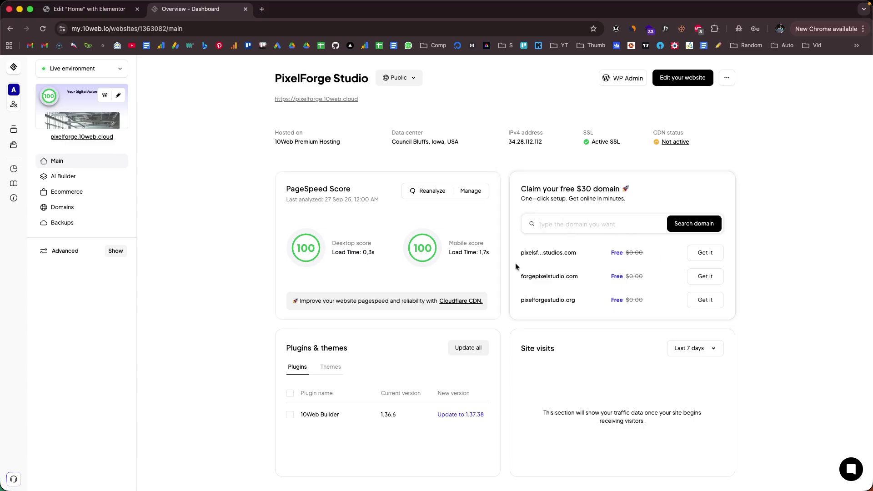
left_click(62, 208)
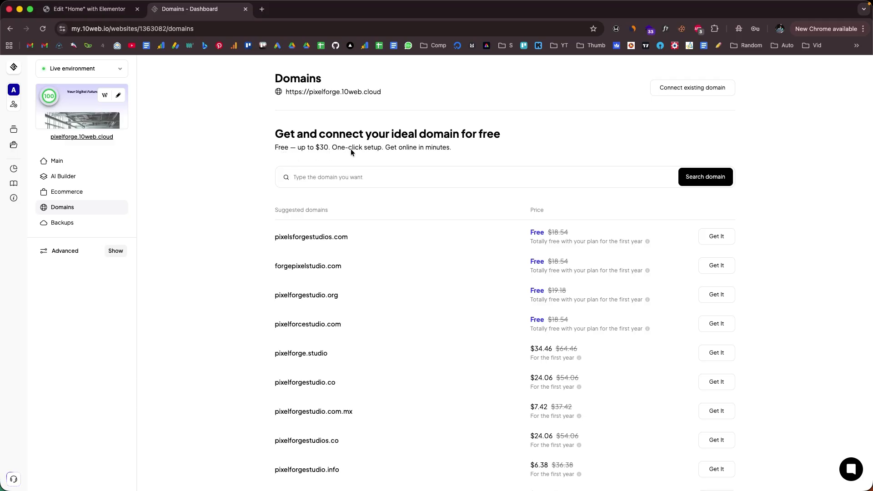
scroll(326, 301, "down", 3)
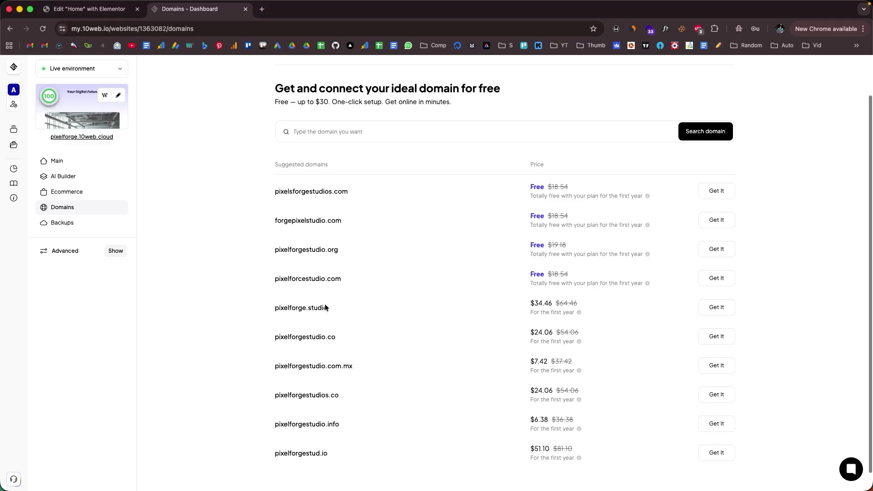
scroll(260, 262, "up", 3)
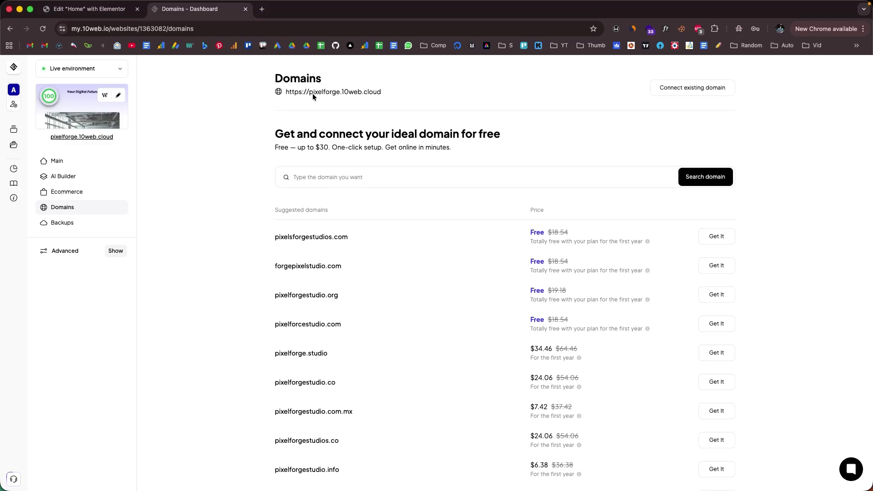
scroll(353, 344, "down", 3)
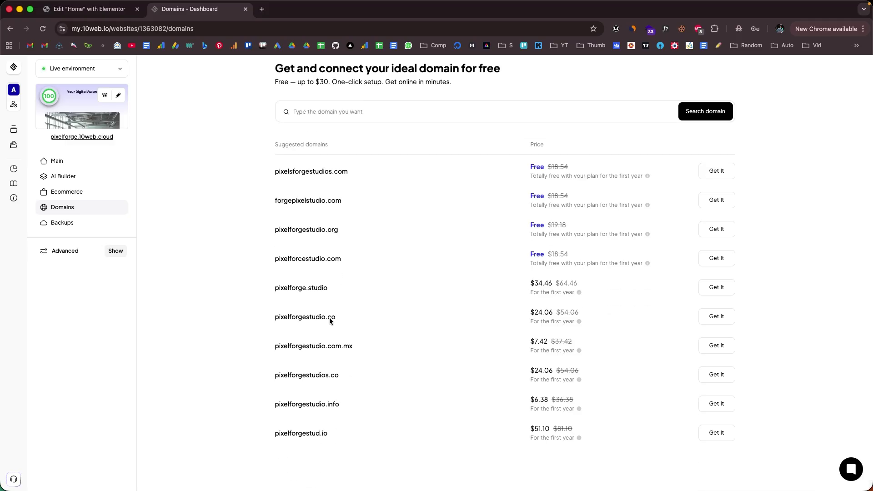
scroll(337, 305, "up", 3)
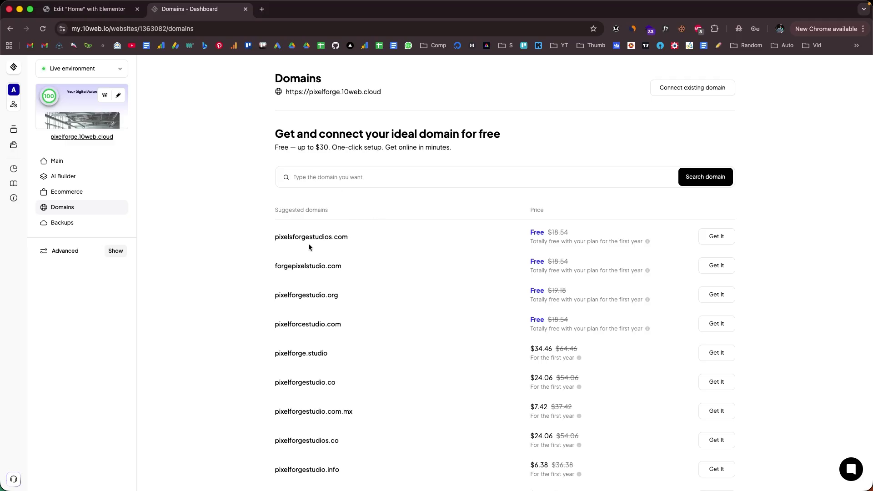
Step: Search for a different domain, then start connecting an existing domain and dismiss the dialog
left_click(371, 179)
left_click(753, 135)
left_click(679, 91)
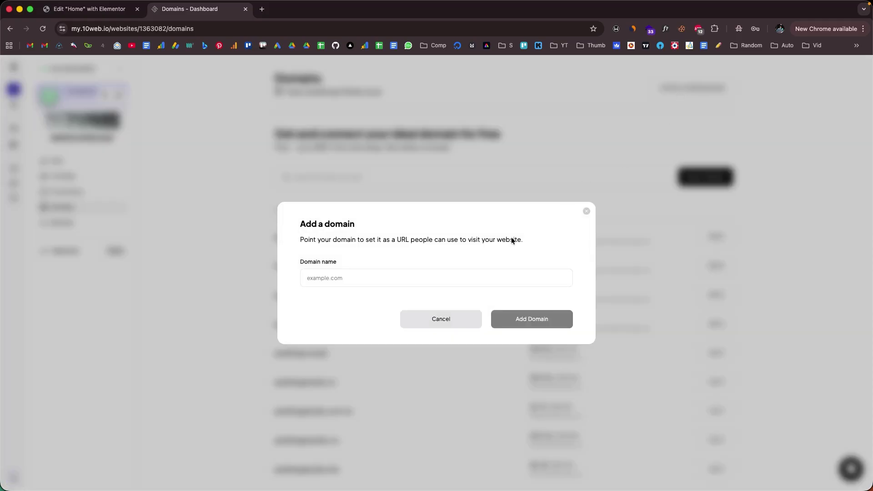
left_click(587, 211)
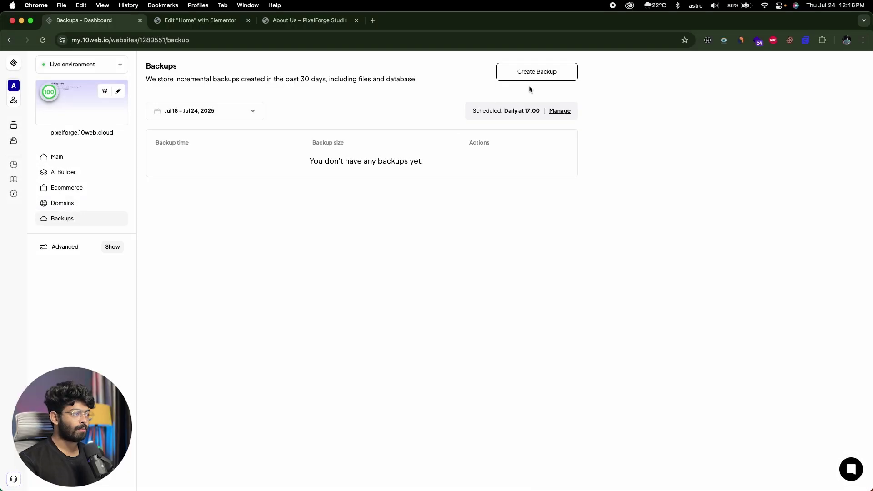
Step: Show the Advanced hosting and plugin options, then return to the Main overview
left_click(116, 248)
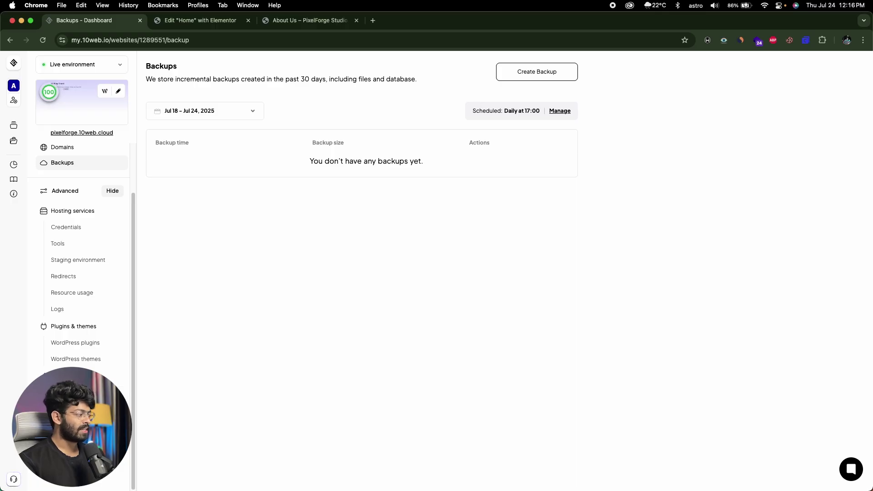
scroll(90, 315, "up", 3)
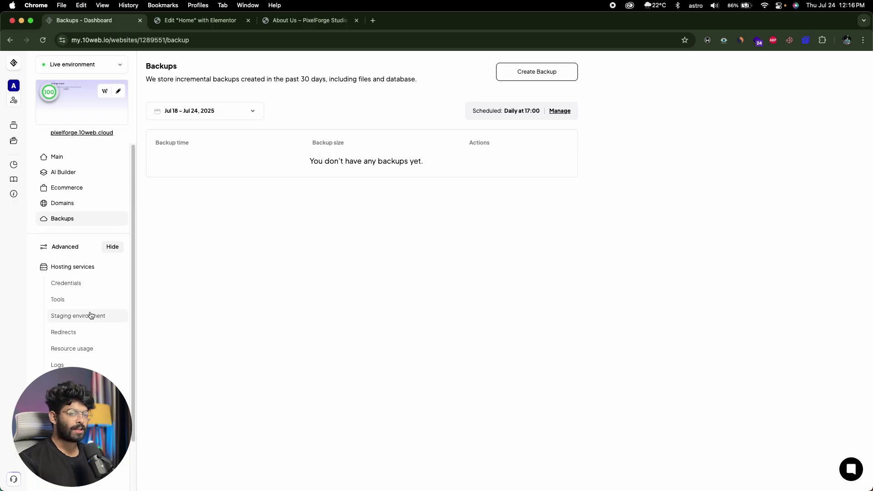
left_click(93, 156)
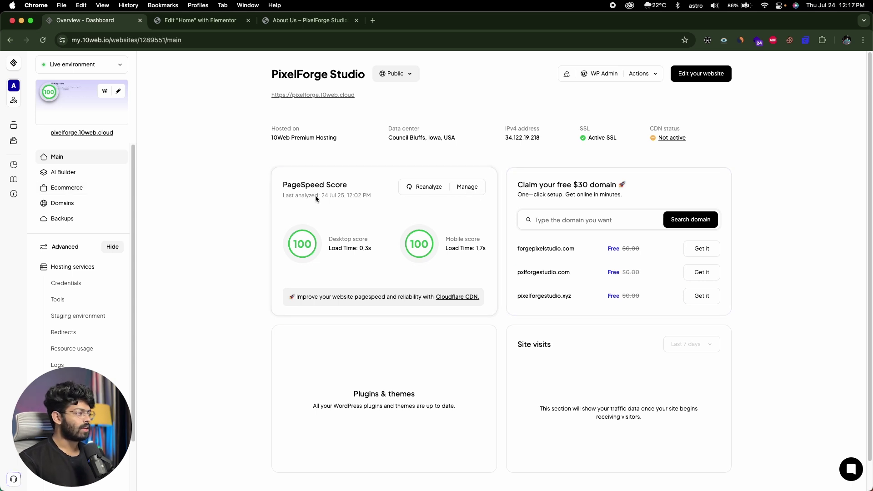
Step: Review the Website Booster page (Booster Pro, Extreme, 100 scores), then open the Websites list
left_click(460, 185)
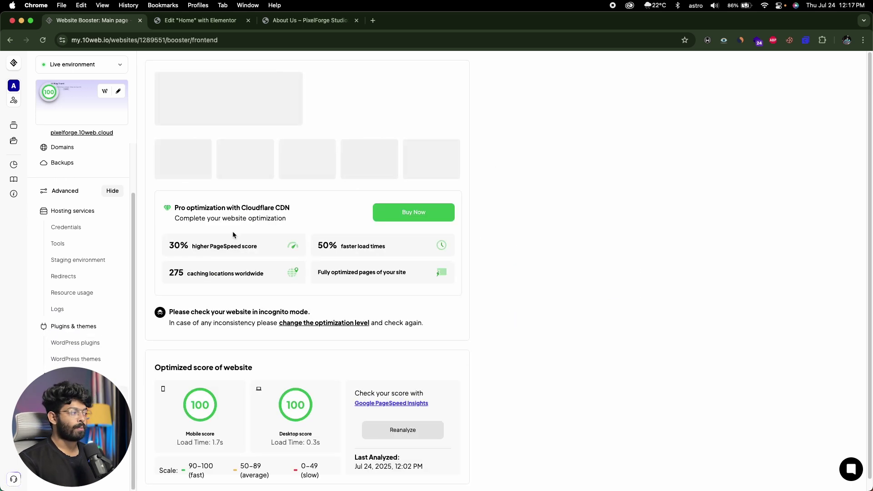
scroll(233, 234, "down", 1)
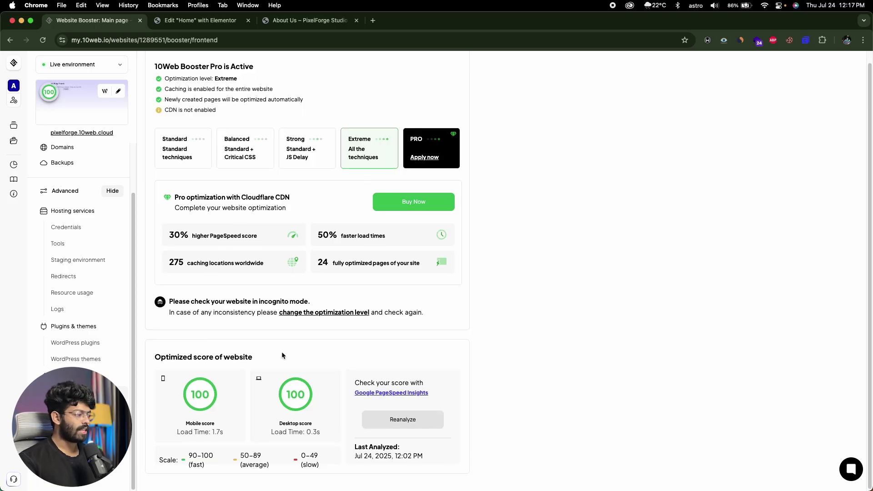
scroll(282, 328, "up", 1)
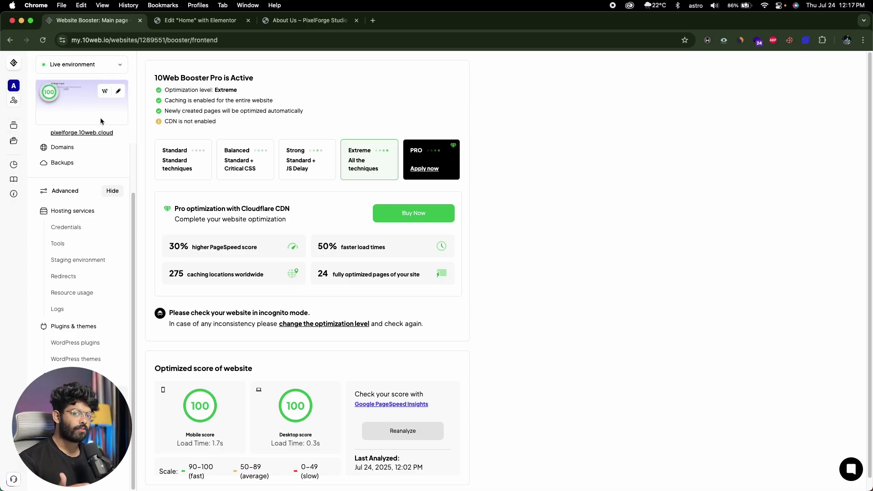
left_click(14, 124)
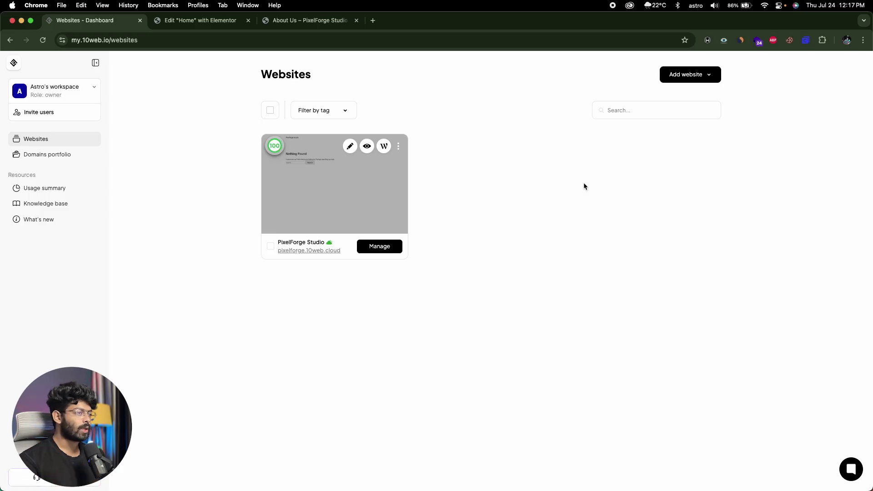
Step: Open PixelForge Studio's dashboard, then highlight the domain on the live About Us page
left_click(693, 74)
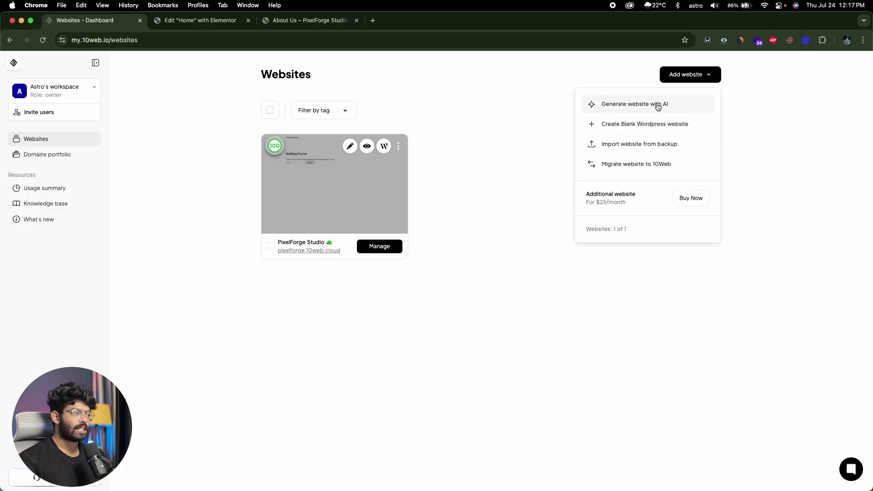
left_click(350, 200)
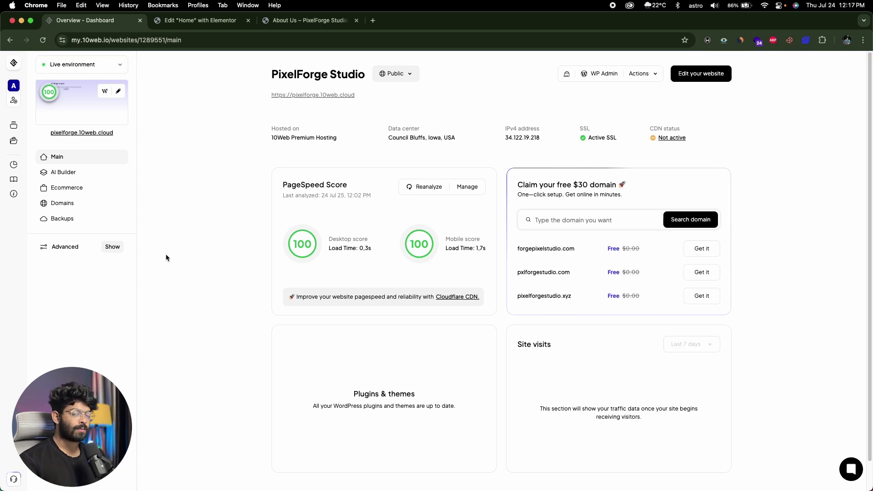
left_click(278, 27)
left_click(176, 40)
left_click(85, 128)
left_click_drag(140, 40, 69, 40)
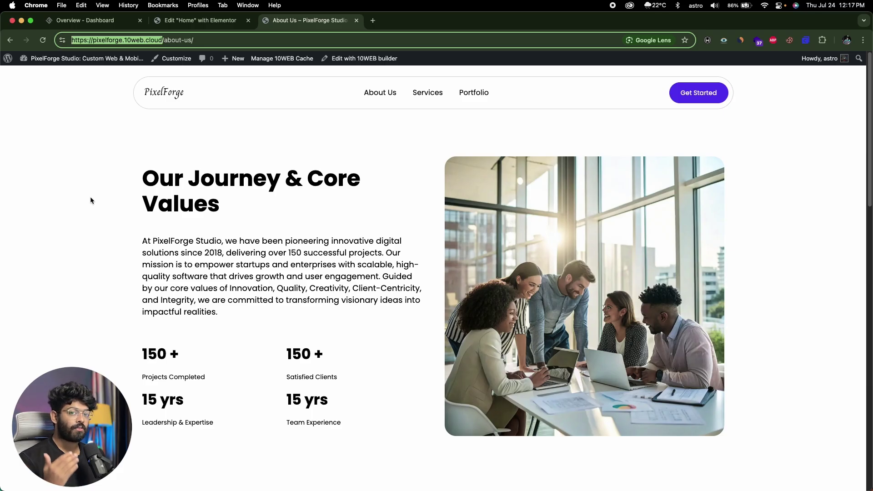
Step: Open the WordPress dashboard and Add Plugins page, then return to the Elementor Home editor
mouse_move(50, 59)
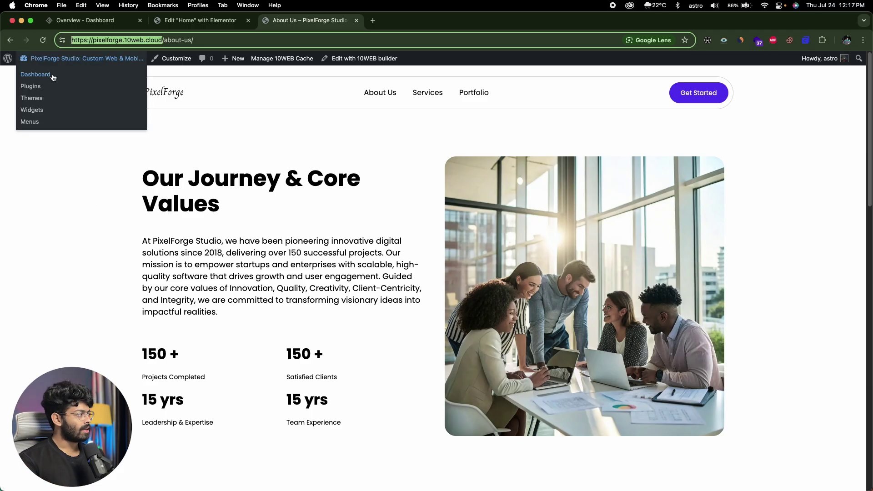
left_click(36, 74)
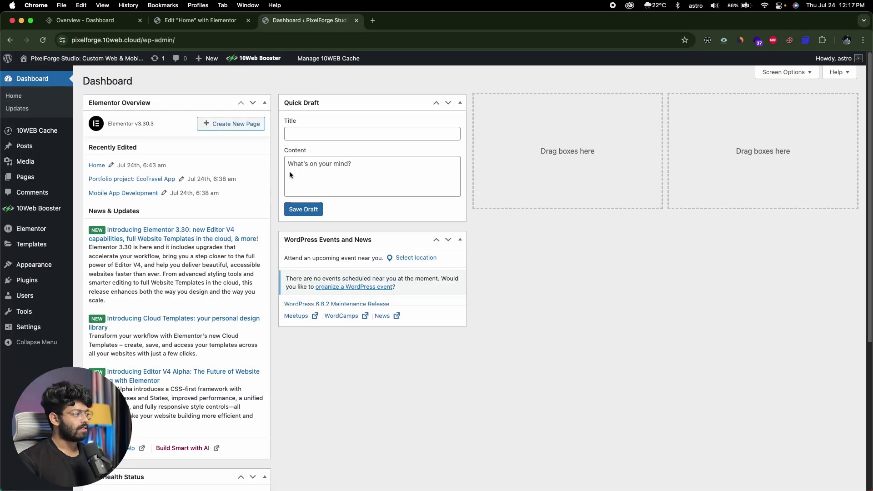
mouse_move(28, 270)
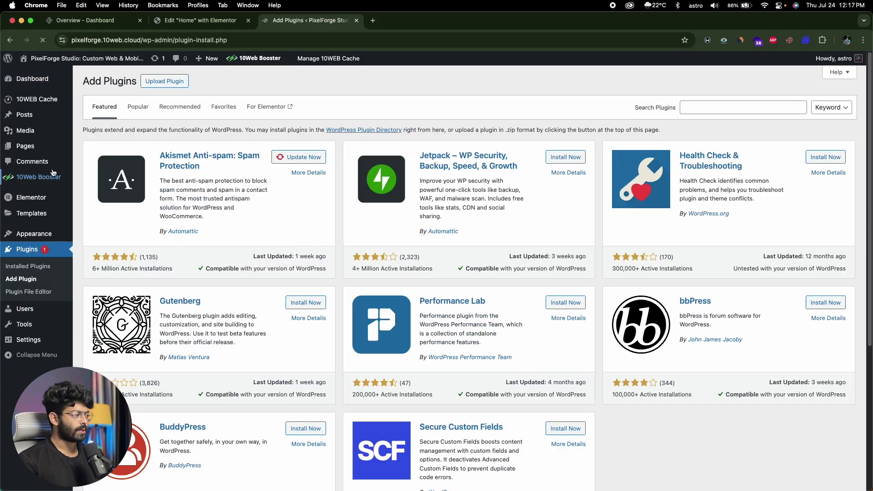
key("ctrl+Tab")
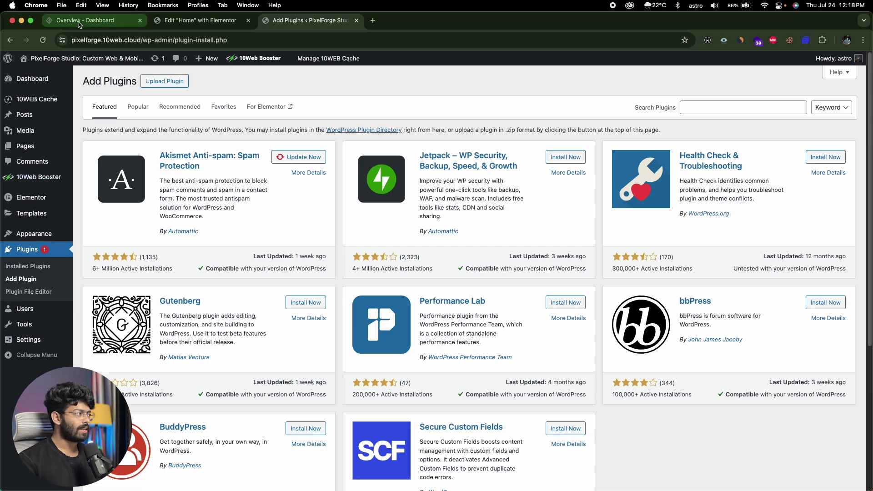
key("ctrl+Tab")
scroll(221, 146, "down", 10)
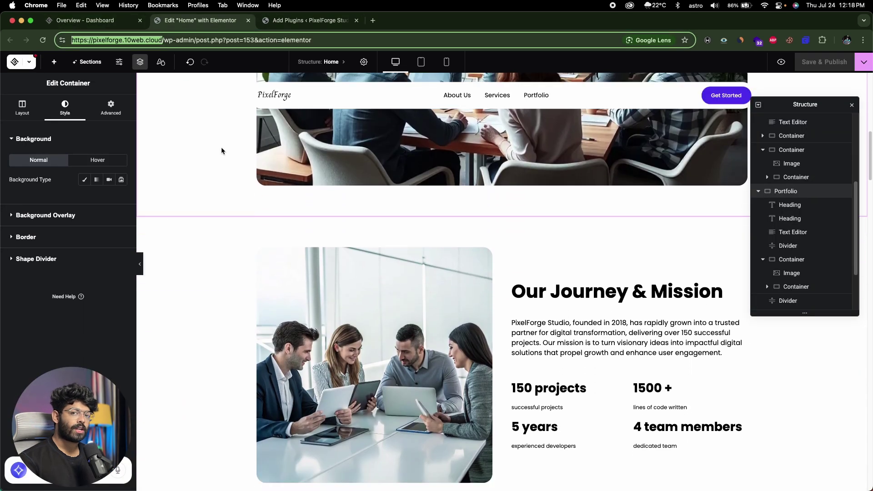